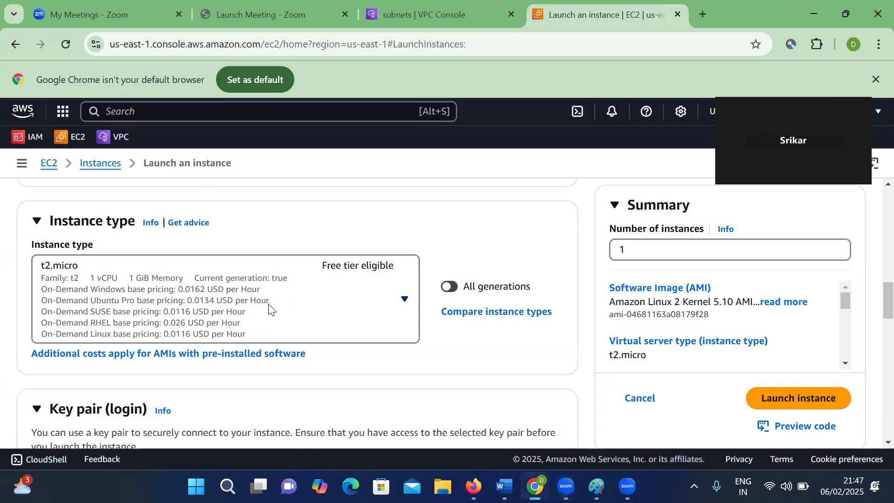
Examine the available instance types with their vCPU, memory and pricing, leaving t2.micro selected
{"action": "left_click", "coordinate": [270, 308]}
{"action": "scroll", "coordinate": [274, 326], "scroll_direction": "down", "scroll_amount": 1}
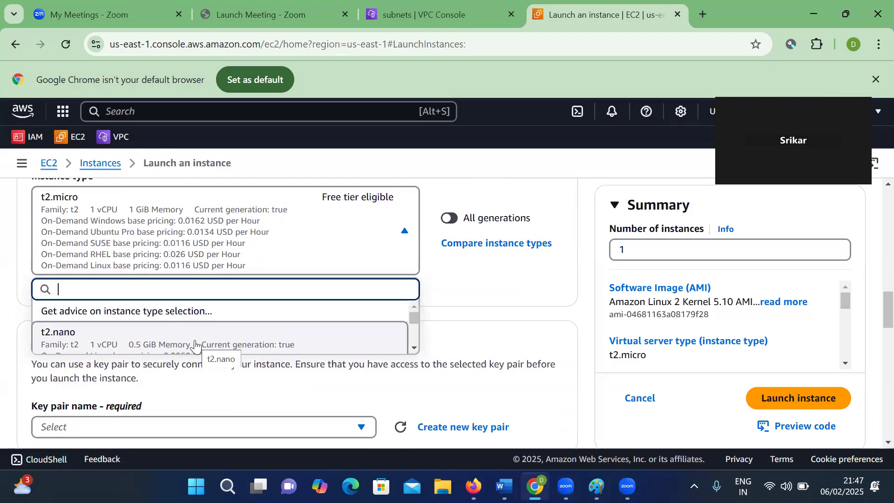
{"action": "scroll", "coordinate": [195, 344], "scroll_direction": "down", "scroll_amount": 3}
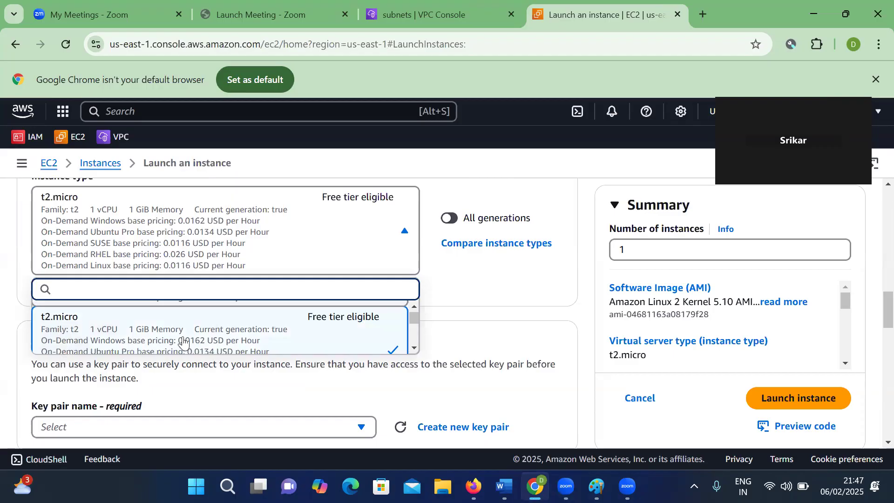
{"action": "scroll", "coordinate": [183, 343], "scroll_direction": "down", "scroll_amount": 4}
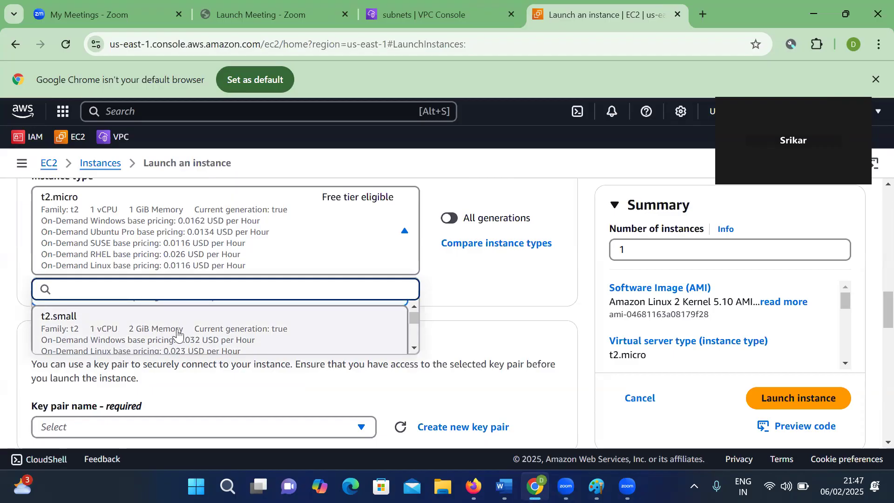
{"action": "scroll", "coordinate": [177, 333], "scroll_direction": "down", "scroll_amount": 2}
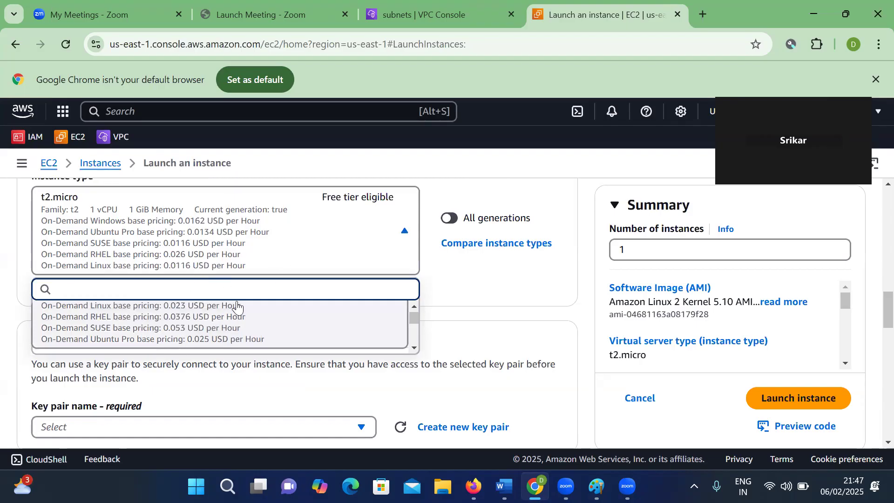
{"action": "scroll", "coordinate": [206, 331], "scroll_direction": "down", "scroll_amount": 2}
{"action": "scroll", "coordinate": [206, 331], "scroll_direction": "down", "scroll_amount": 1}
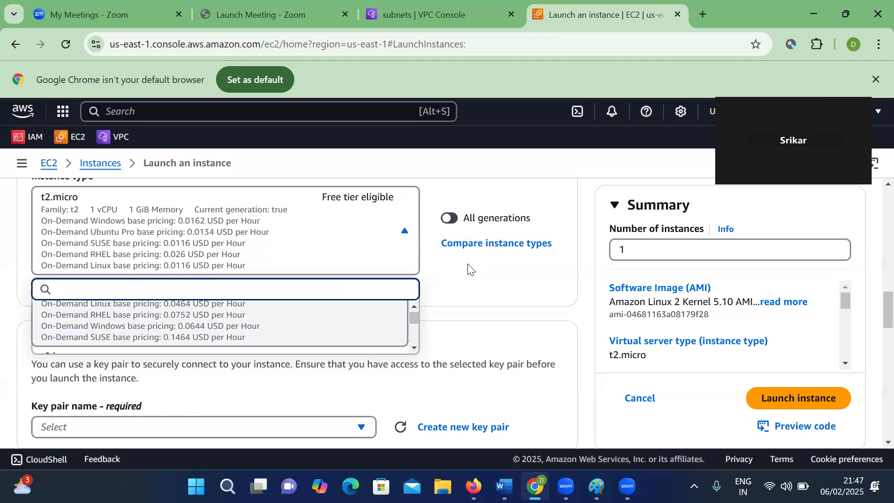
{"action": "left_click", "coordinate": [457, 284]}
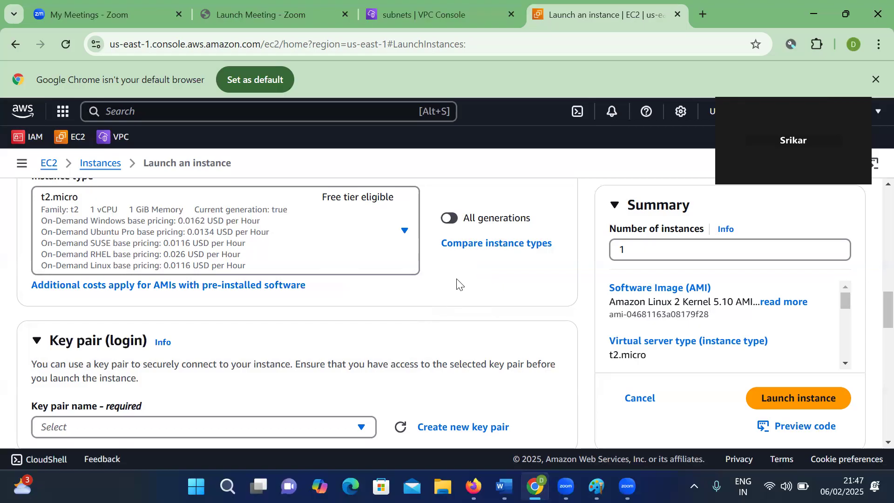
Look through the existing key pairs offered for the instance login without choosing one
{"action": "scroll", "coordinate": [309, 325], "scroll_direction": "down", "scroll_amount": 2}
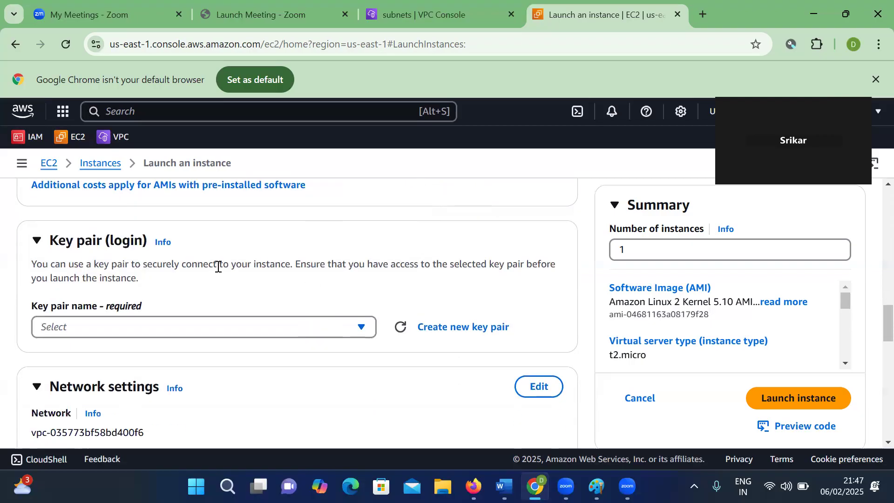
{"action": "scroll", "coordinate": [218, 266], "scroll_direction": "up", "scroll_amount": 4}
{"action": "scroll", "coordinate": [208, 321], "scroll_direction": "down", "scroll_amount": 4}
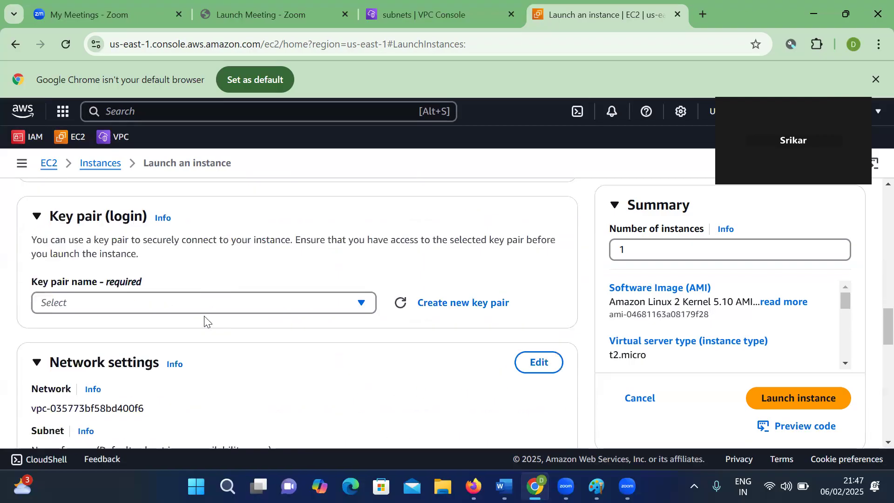
{"action": "scroll", "coordinate": [246, 325], "scroll_direction": "down", "scroll_amount": 1}
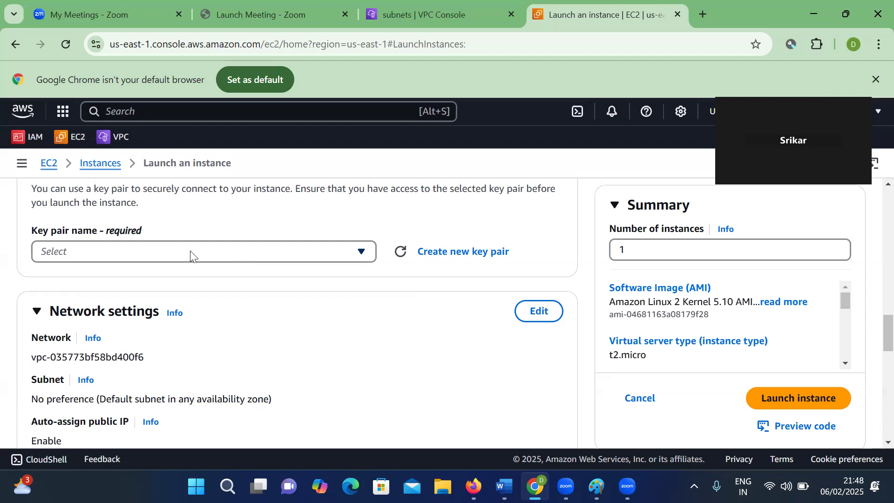
{"action": "left_click", "coordinate": [220, 254]}
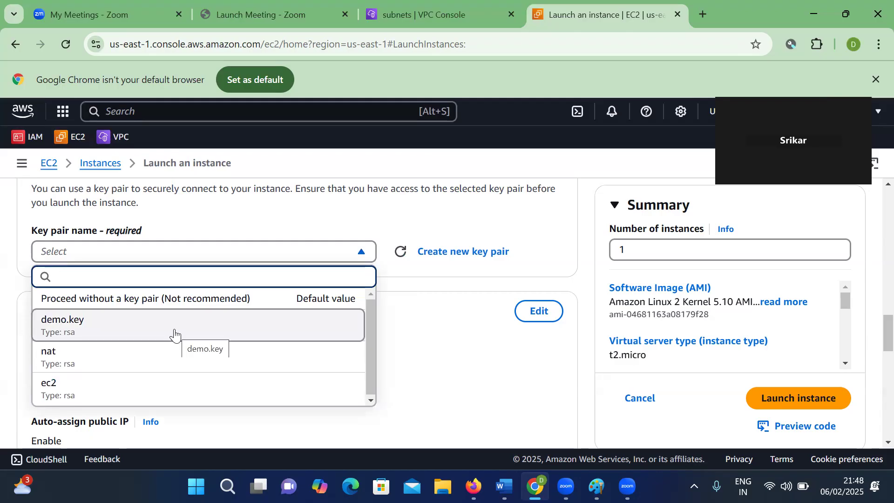
{"action": "left_click", "coordinate": [456, 291]}
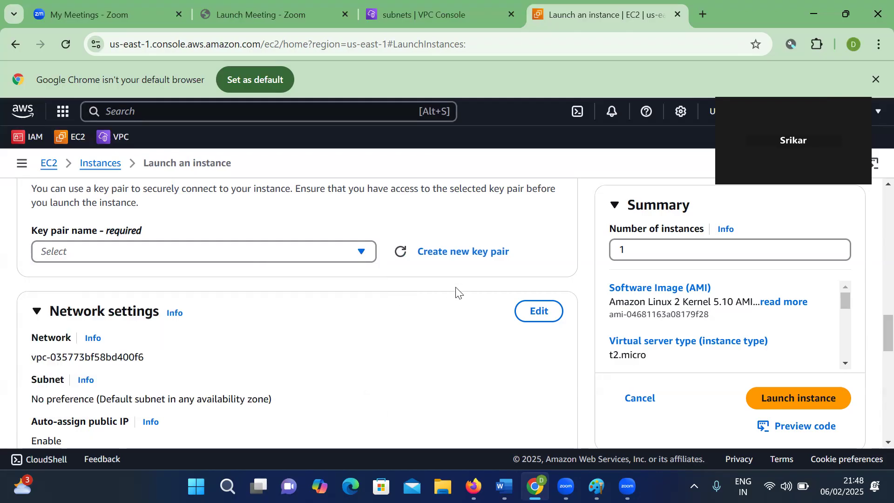
Create a new RSA key pair named private with the .pem private key file format
{"action": "left_click", "coordinate": [432, 252]}
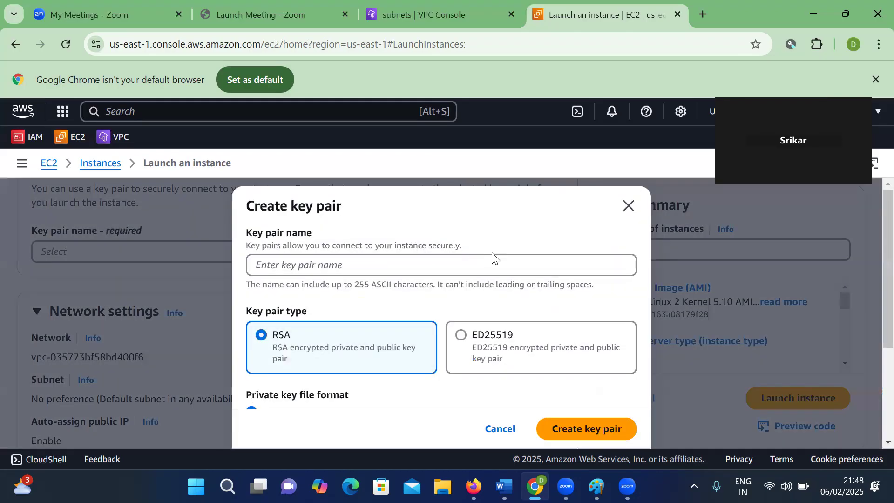
{"action": "left_click", "coordinate": [361, 270]}
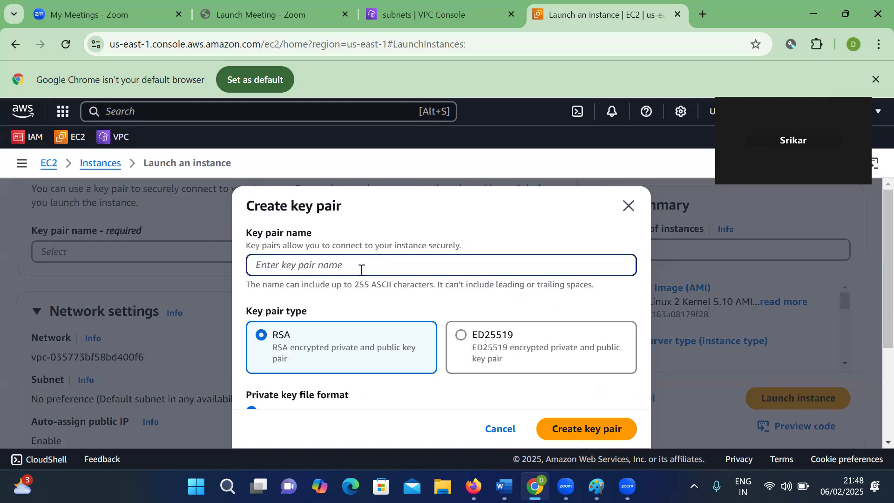
{"action": "type", "text": "private"}
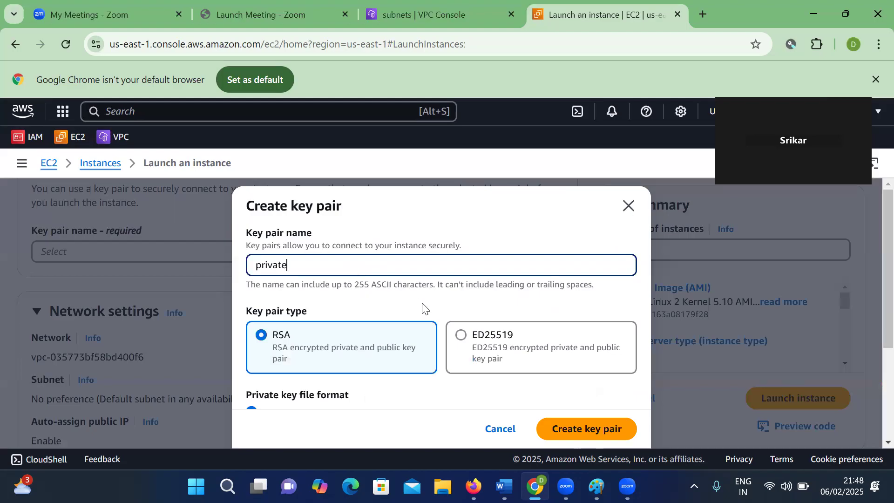
{"action": "scroll", "coordinate": [378, 362], "scroll_direction": "down", "scroll_amount": 2}
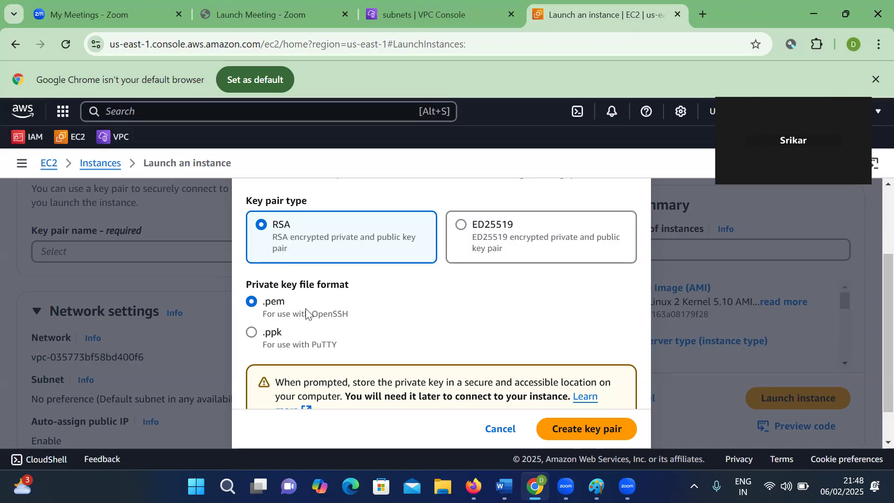
{"action": "left_click", "coordinate": [249, 335]}
{"action": "left_click", "coordinate": [251, 303]}
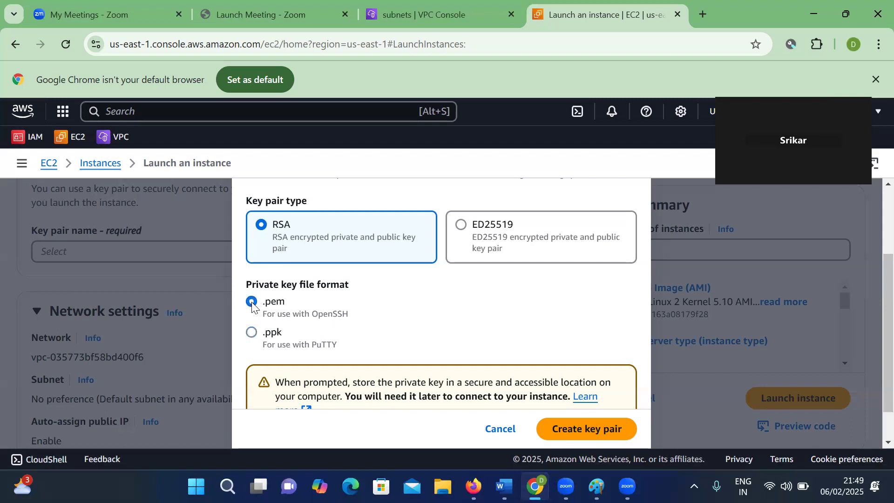
{"action": "left_click", "coordinate": [567, 433]}
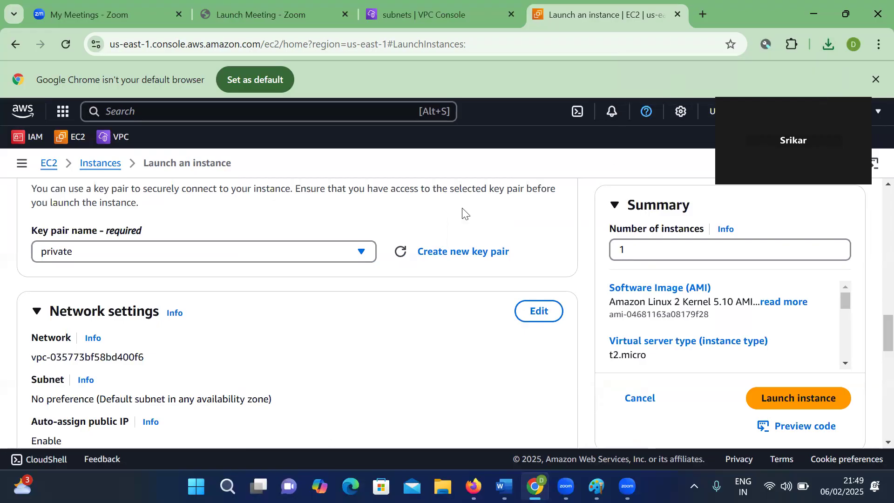
Edit the network settings and select the private-vpc VPC for the instance
{"action": "scroll", "coordinate": [328, 276], "scroll_direction": "down", "scroll_amount": 2}
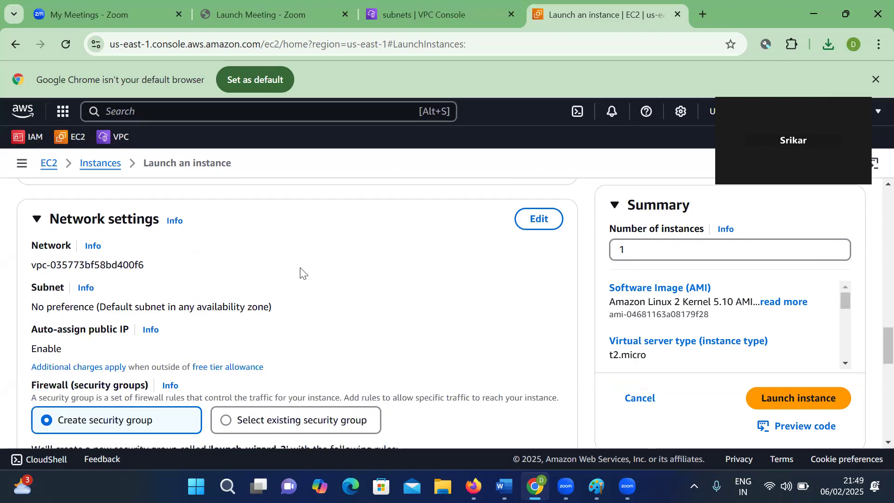
{"action": "left_click", "coordinate": [534, 224]}
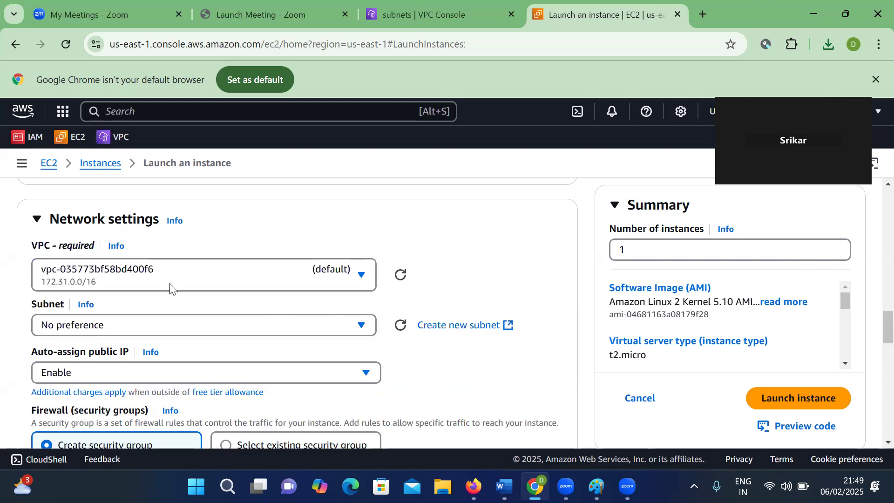
{"action": "left_click", "coordinate": [253, 275]}
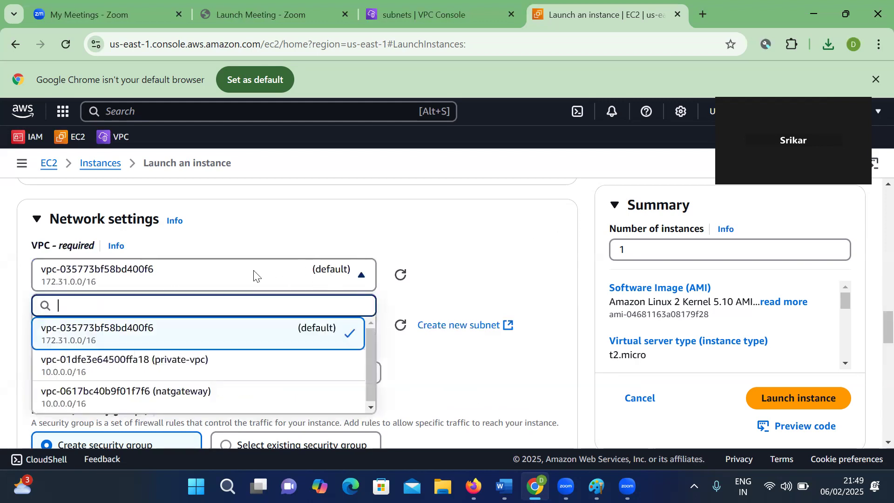
{"action": "left_click", "coordinate": [180, 369]}
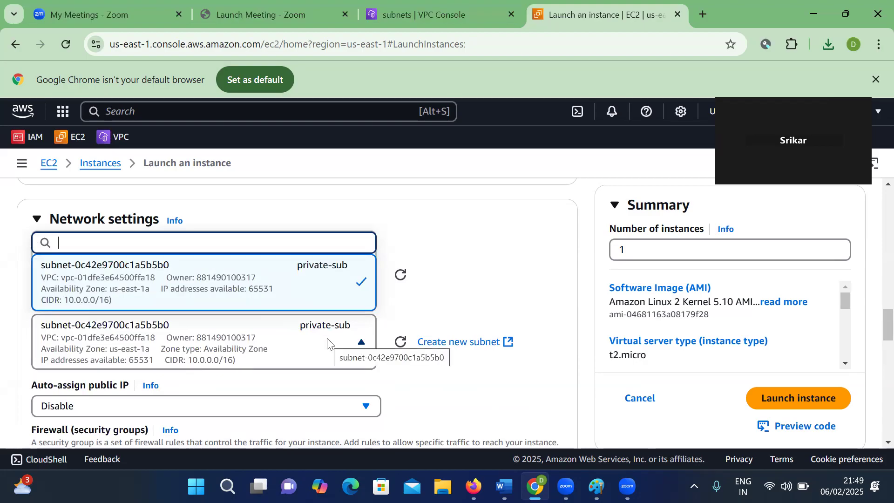
Enable automatic public IP assignment for the instance in the private-sub subnet
{"action": "scroll", "coordinate": [327, 343], "scroll_direction": "down", "scroll_amount": 2}
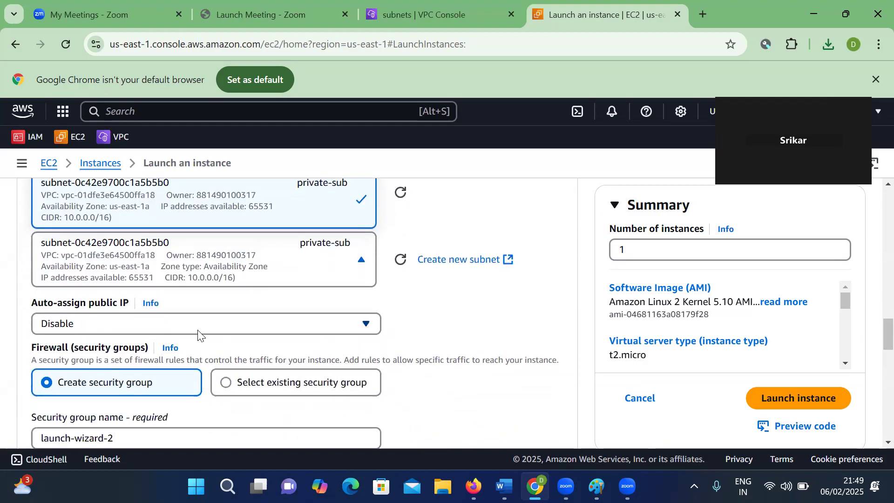
{"action": "left_click", "coordinate": [126, 320]}
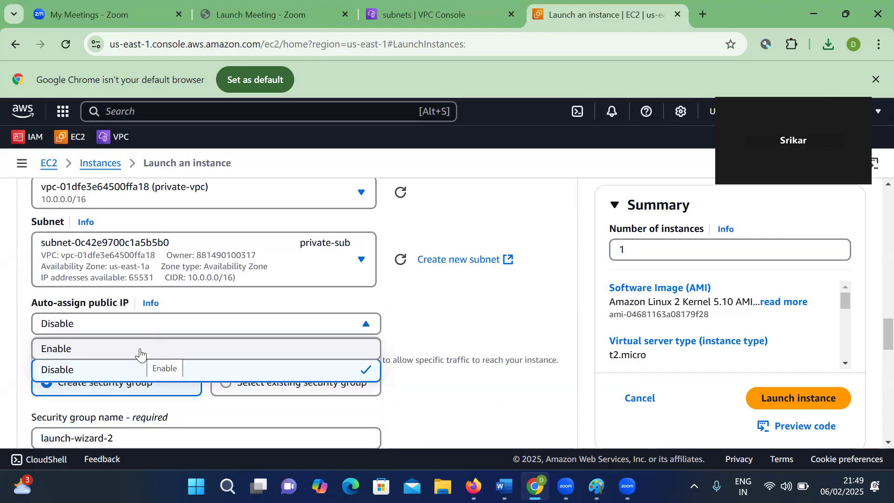
{"action": "left_click", "coordinate": [82, 352]}
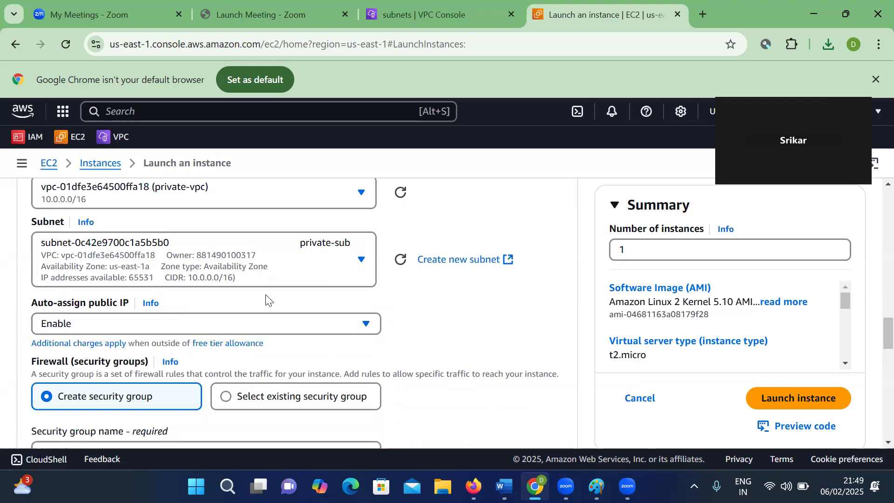
{"action": "scroll", "coordinate": [127, 221], "scroll_direction": "up", "scroll_amount": 1}
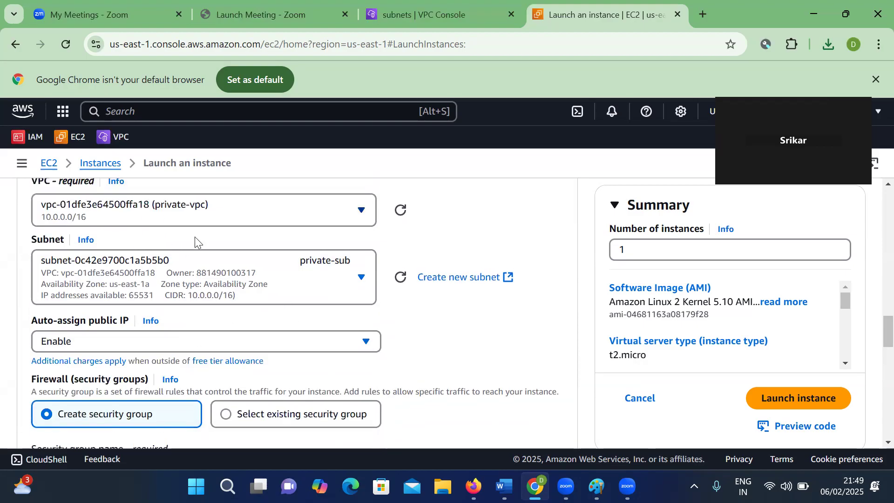
Keep the option to create a security group and name the new group private-sg
{"action": "scroll", "coordinate": [247, 260], "scroll_direction": "down", "scroll_amount": 2}
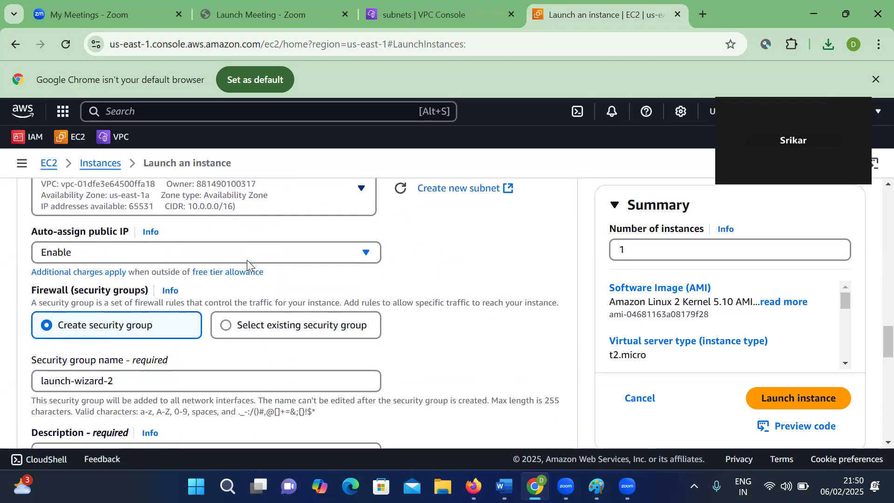
{"action": "scroll", "coordinate": [234, 321], "scroll_direction": "down", "scroll_amount": 2}
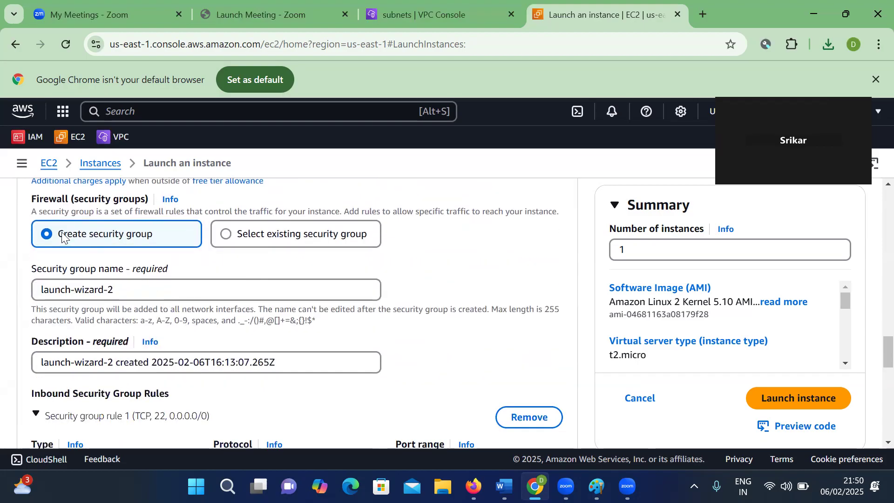
{"action": "scroll", "coordinate": [145, 250], "scroll_direction": "up", "scroll_amount": 1}
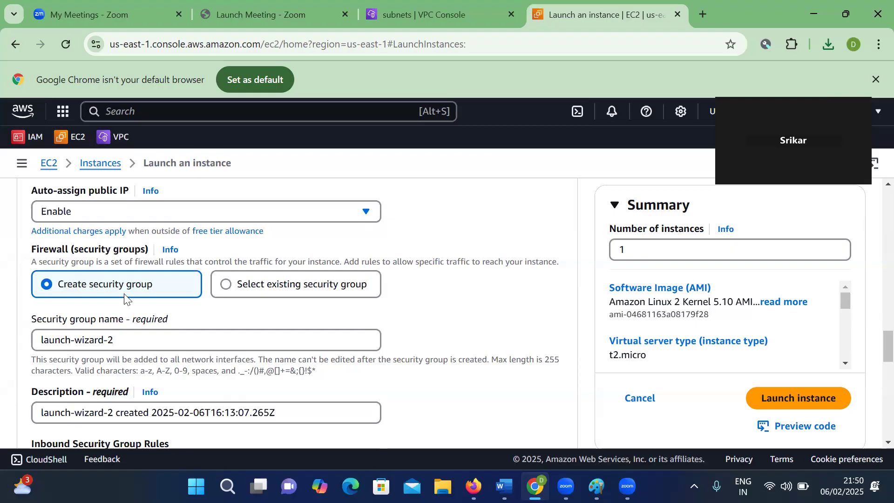
{"action": "scroll", "coordinate": [159, 260], "scroll_direction": "up", "scroll_amount": 2}
{"action": "scroll", "coordinate": [157, 290], "scroll_direction": "down", "scroll_amount": 2}
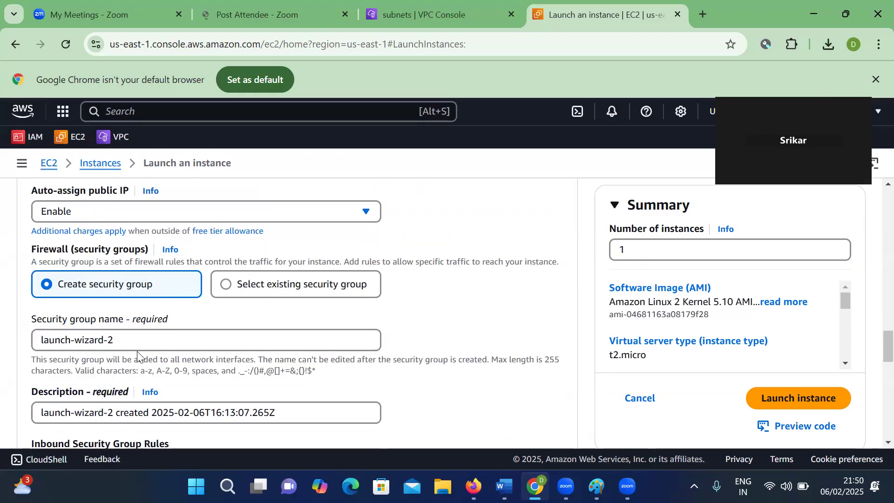
{"action": "scroll", "coordinate": [191, 332], "scroll_direction": "down", "scroll_amount": 1}
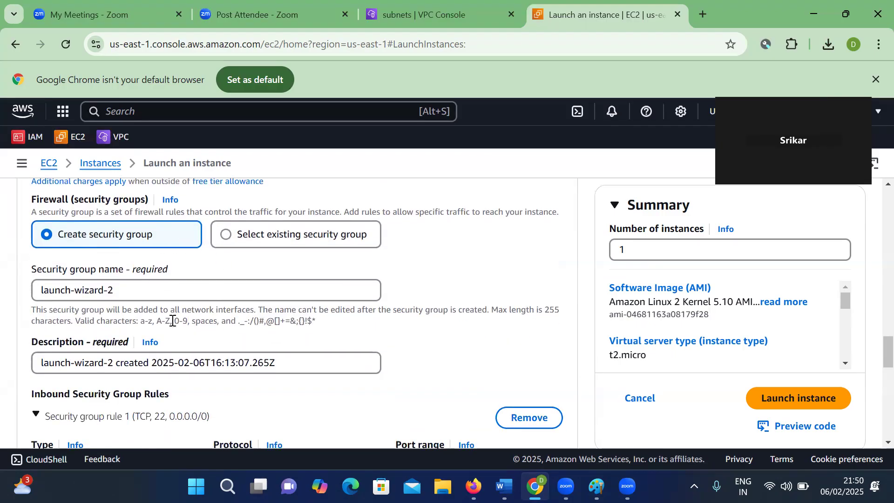
{"action": "left_click", "coordinate": [94, 291]}
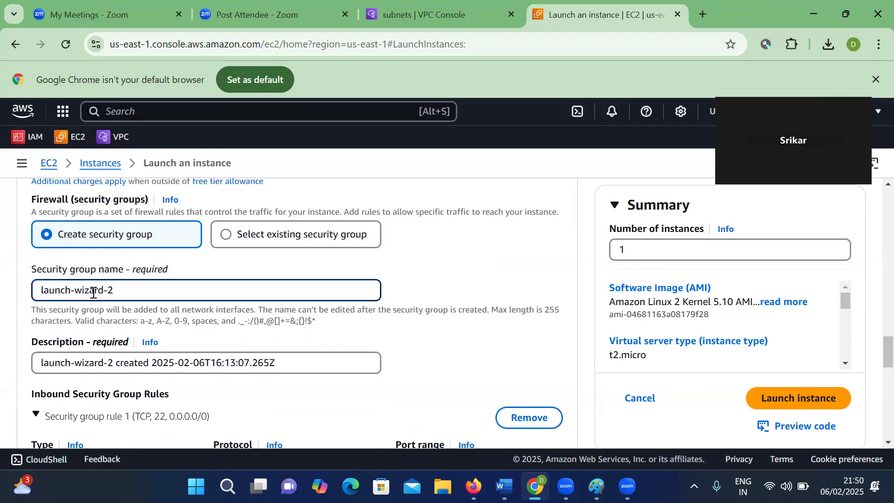
{"action": "left_click", "coordinate": [141, 282]}
{"action": "double_click", "coordinate": [128, 289]}
{"action": "triple_click", "coordinate": [128, 288]}
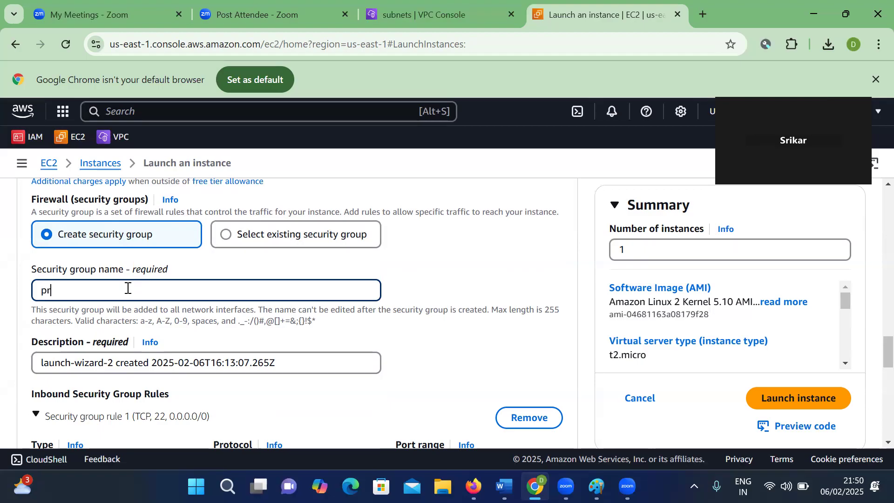
{"action": "type", "text": "ivate-sg"}
Review the new security group's inbound SSH rule, including its protocol, port range and source type
{"action": "scroll", "coordinate": [185, 336], "scroll_direction": "down", "scroll_amount": 1}
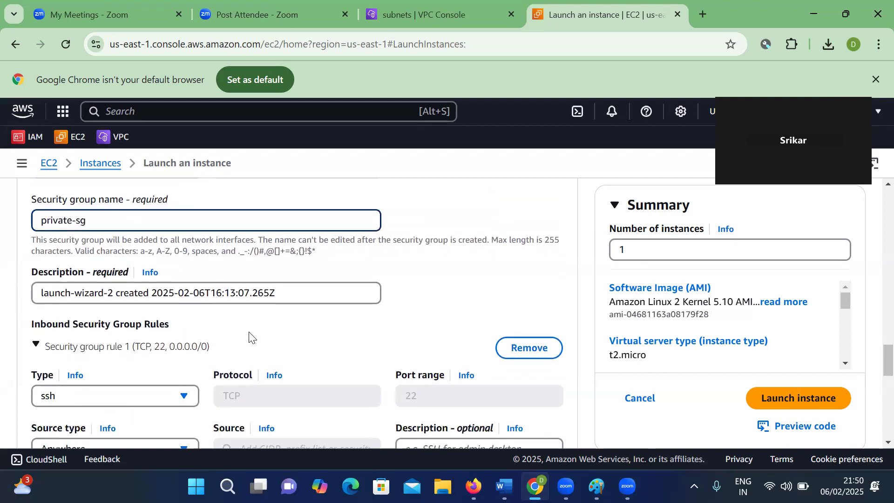
{"action": "scroll", "coordinate": [298, 335], "scroll_direction": "down", "scroll_amount": 2}
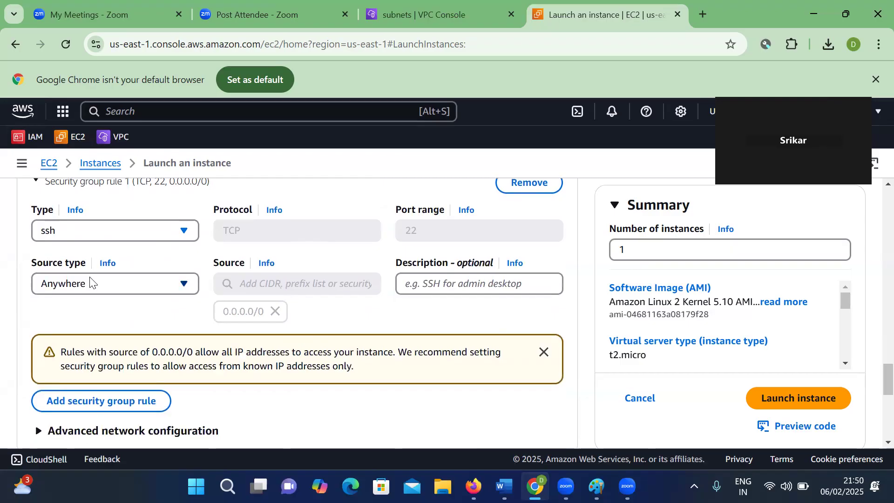
{"action": "scroll", "coordinate": [89, 282], "scroll_direction": "up", "scroll_amount": 1}
{"action": "scroll", "coordinate": [90, 281], "scroll_direction": "down", "scroll_amount": 1}
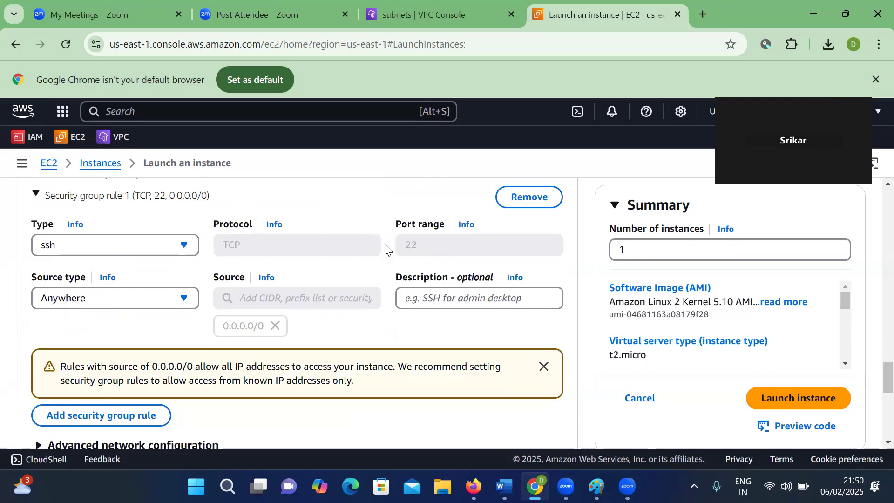
Examine the root volume's size and type in the storage configuration
{"action": "scroll", "coordinate": [252, 328], "scroll_direction": "down", "scroll_amount": 2}
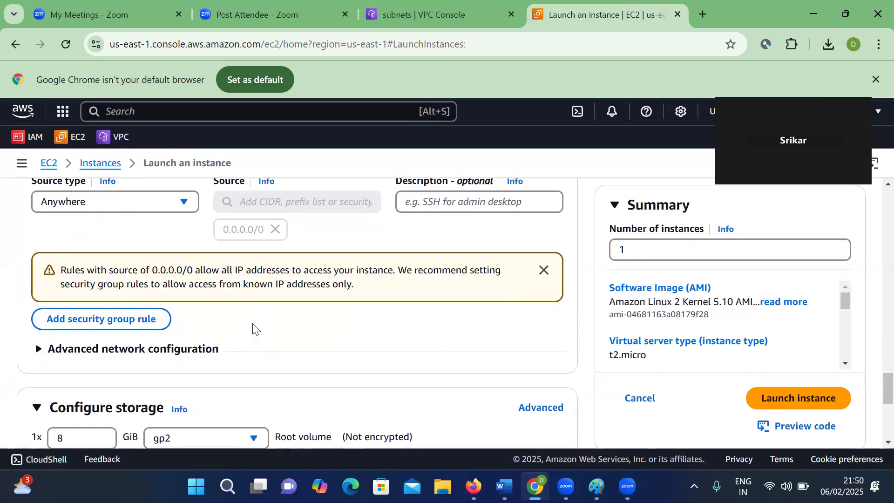
{"action": "scroll", "coordinate": [252, 328], "scroll_direction": "down", "scroll_amount": 3}
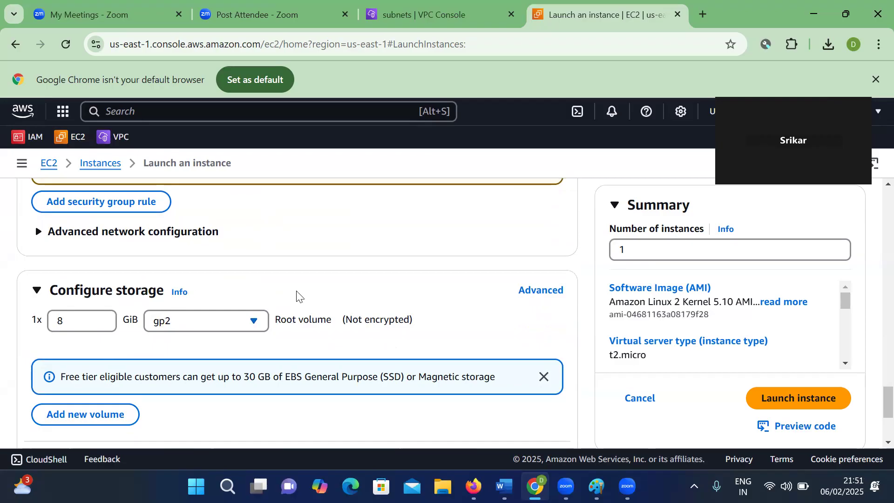
{"action": "left_click", "coordinate": [76, 320]}
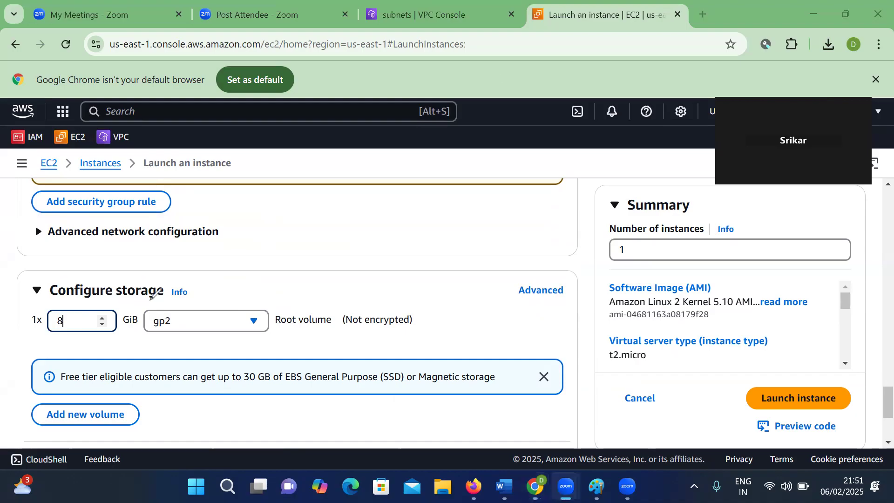
{"action": "left_click_drag", "start_coordinate": [75, 338], "coordinate": [73, 340]}
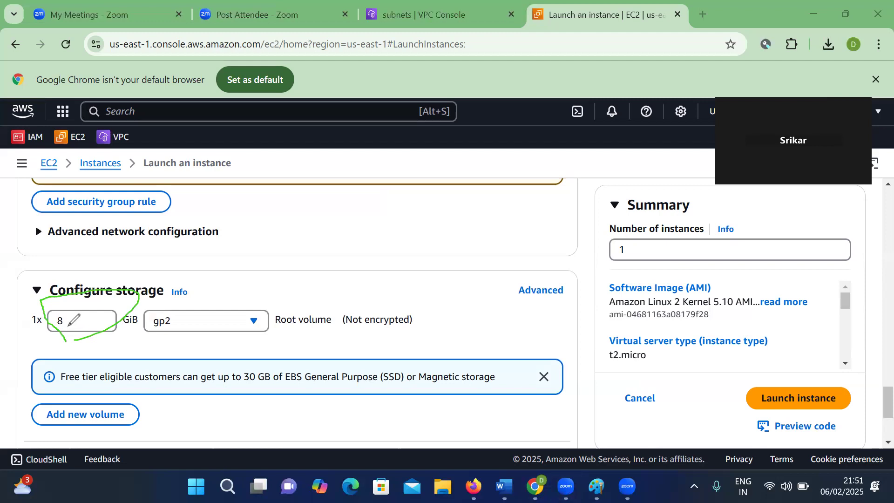
{"action": "left_click_drag", "start_coordinate": [69, 325], "coordinate": [106, 306]}
{"action": "mouse_move", "coordinate": [61, 329]}
{"action": "left_mouse_down"}
{"action": "mouse_move", "coordinate": [60, 307]}
{"action": "mouse_move", "coordinate": [51, 331]}
{"action": "left_mouse_up"}
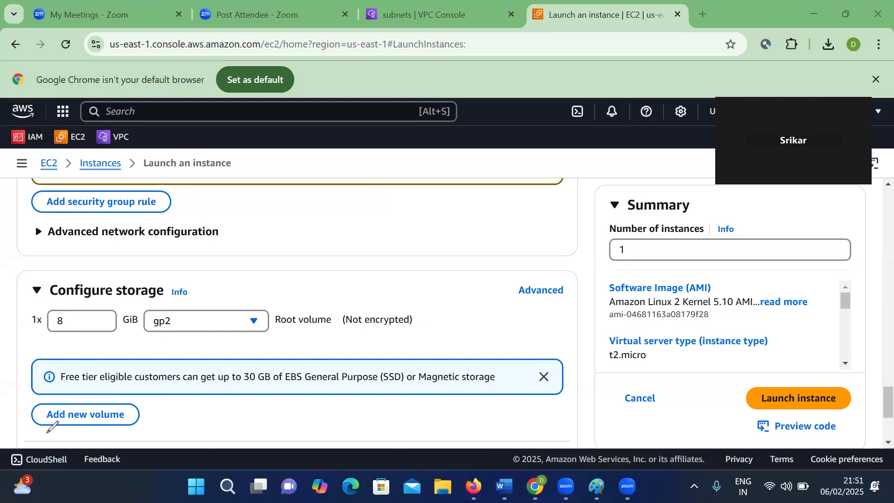
Review the full launch configuration, from the name, AMI and instance type through the key pair, network and security group settings to storage
{"action": "scroll", "coordinate": [237, 321], "scroll_direction": "down", "scroll_amount": 3}
{"action": "scroll", "coordinate": [238, 321], "scroll_direction": "up", "scroll_amount": 5}
{"action": "scroll", "coordinate": [237, 321], "scroll_direction": "down", "scroll_amount": 5}
{"action": "scroll", "coordinate": [236, 319], "scroll_direction": "up", "scroll_amount": 3}
{"action": "scroll", "coordinate": [397, 342], "scroll_direction": "up", "scroll_amount": 15}
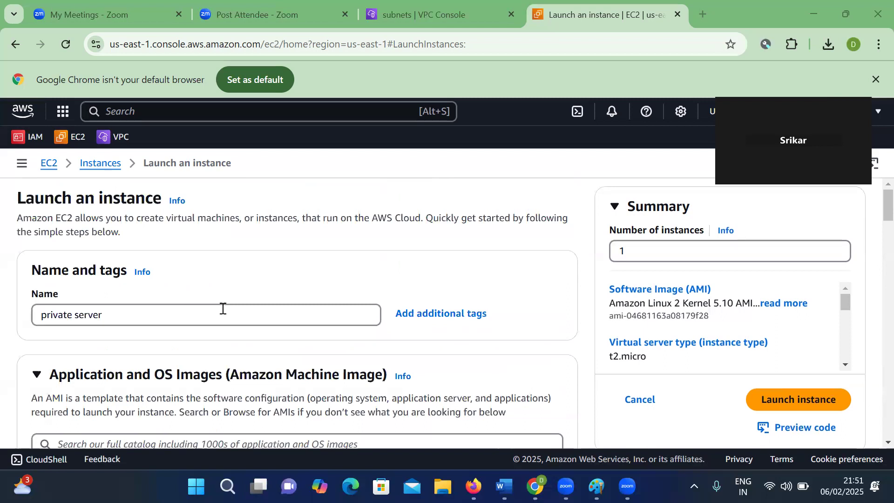
{"action": "scroll", "coordinate": [147, 330], "scroll_direction": "down", "scroll_amount": 3}
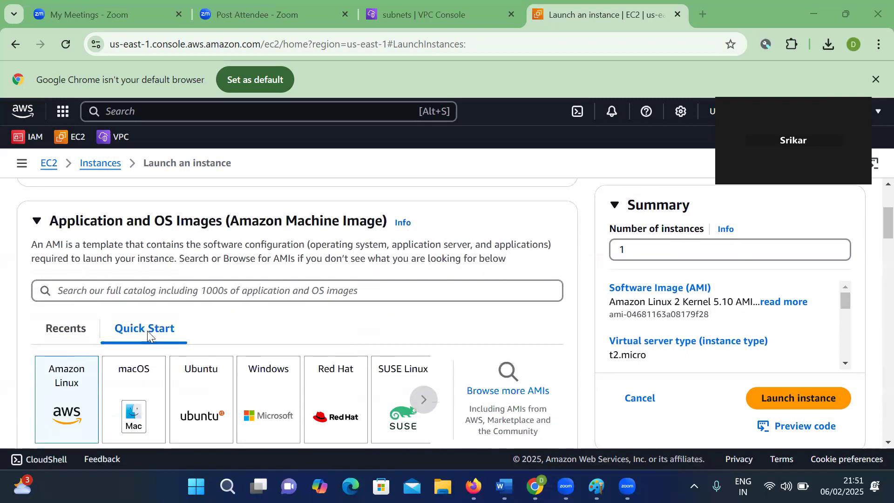
{"action": "scroll", "coordinate": [140, 300], "scroll_direction": "down", "scroll_amount": 2}
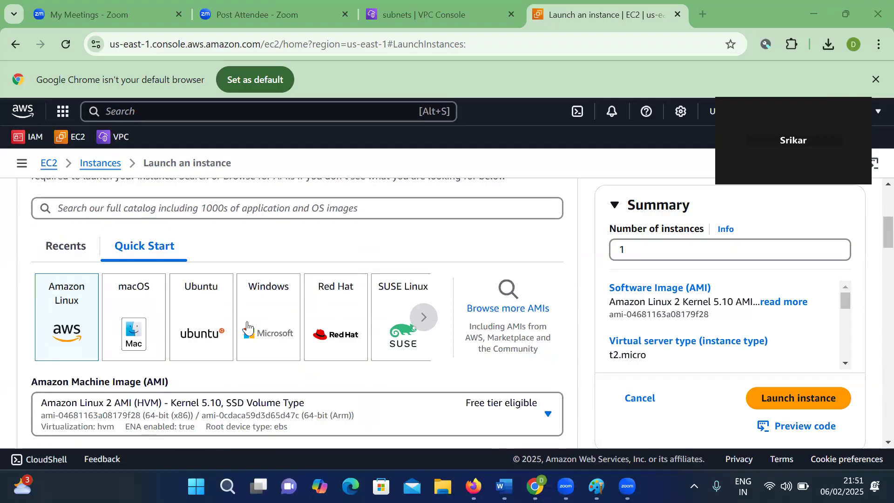
{"action": "scroll", "coordinate": [248, 327], "scroll_direction": "down", "scroll_amount": 3}
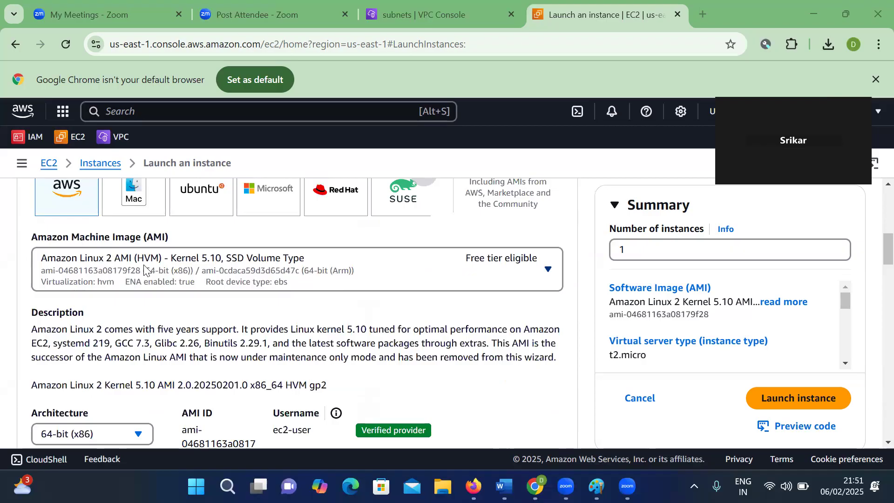
{"action": "scroll", "coordinate": [144, 267], "scroll_direction": "down", "scroll_amount": 1}
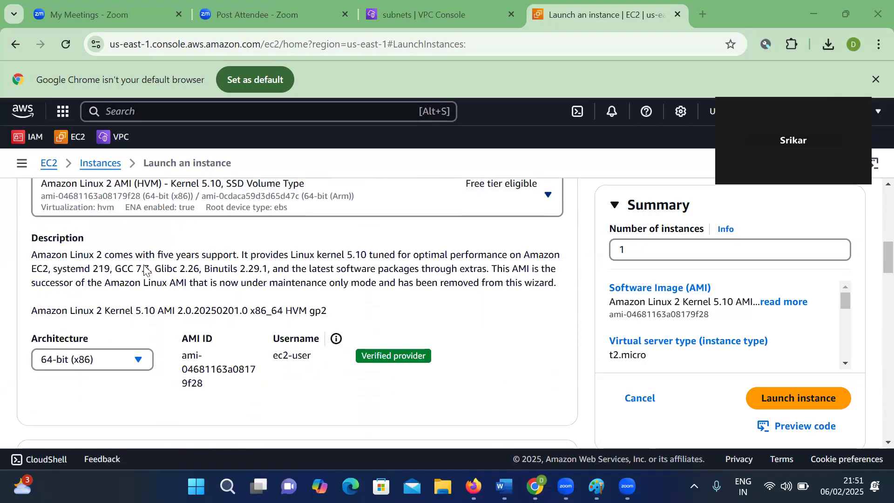
{"action": "scroll", "coordinate": [140, 270], "scroll_direction": "down", "scroll_amount": 4}
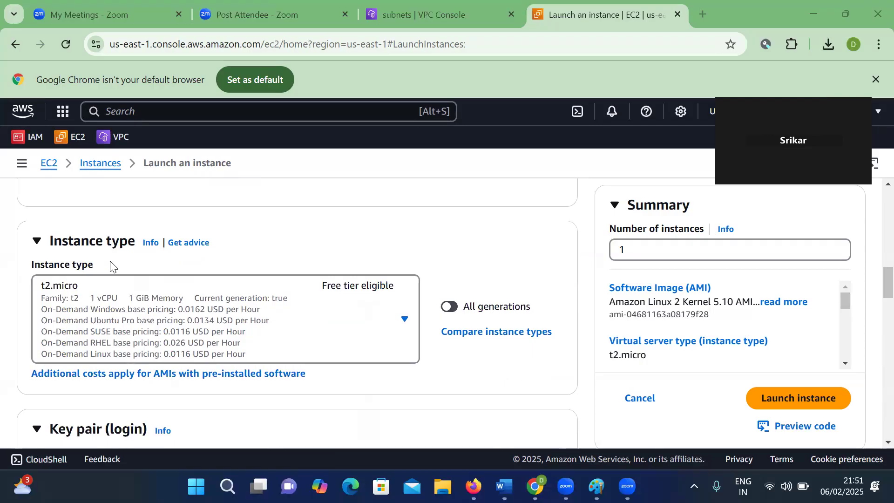
{"action": "scroll", "coordinate": [112, 263], "scroll_direction": "down", "scroll_amount": 2}
{"action": "scroll", "coordinate": [170, 334], "scroll_direction": "down", "scroll_amount": 2}
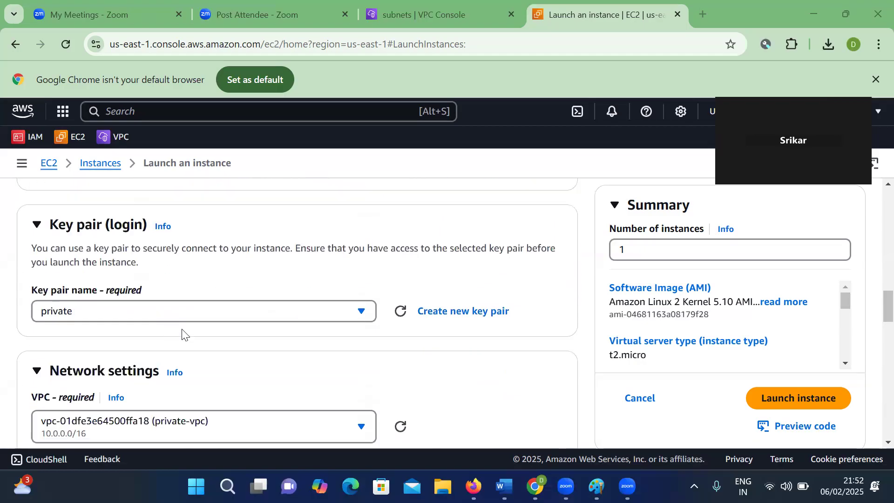
{"action": "scroll", "coordinate": [220, 319], "scroll_direction": "down", "scroll_amount": 3}
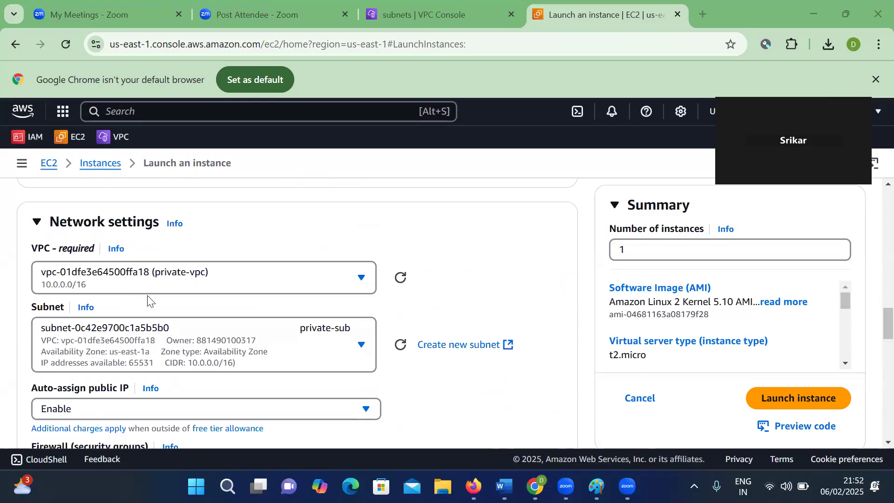
{"action": "scroll", "coordinate": [295, 361], "scroll_direction": "down", "scroll_amount": 1}
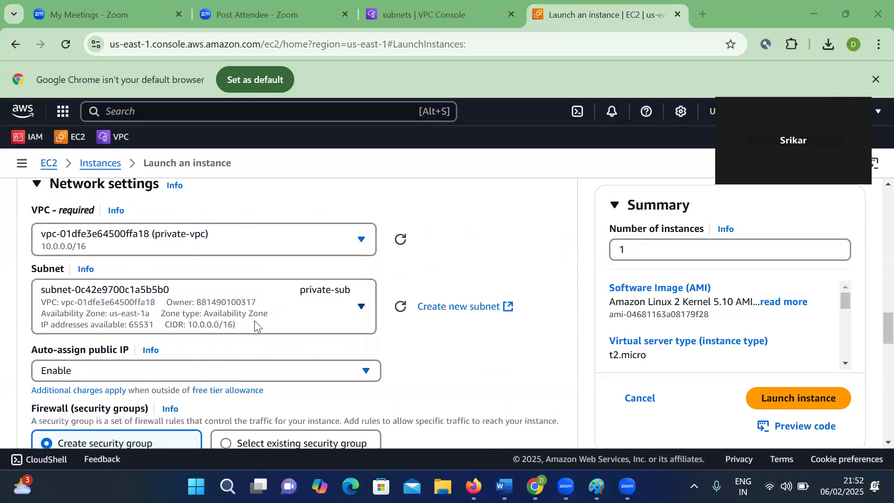
{"action": "scroll", "coordinate": [251, 322], "scroll_direction": "down", "scroll_amount": 4}
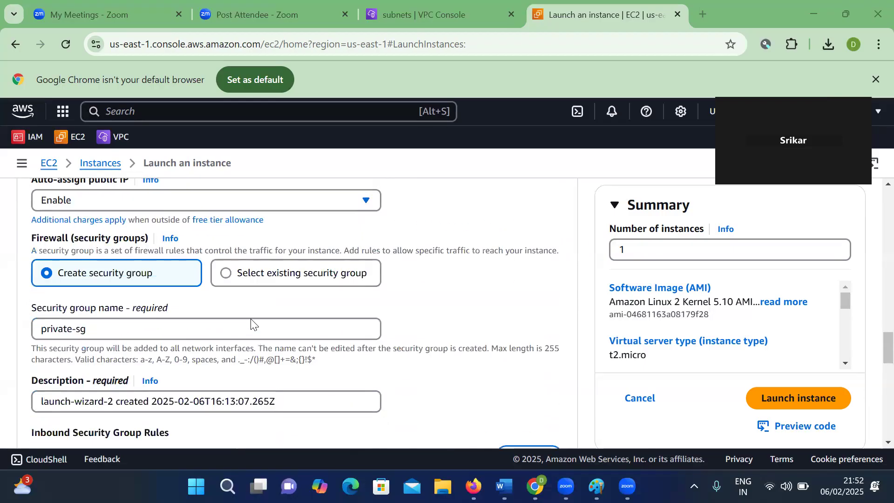
{"action": "scroll", "coordinate": [250, 322], "scroll_direction": "down", "scroll_amount": 2}
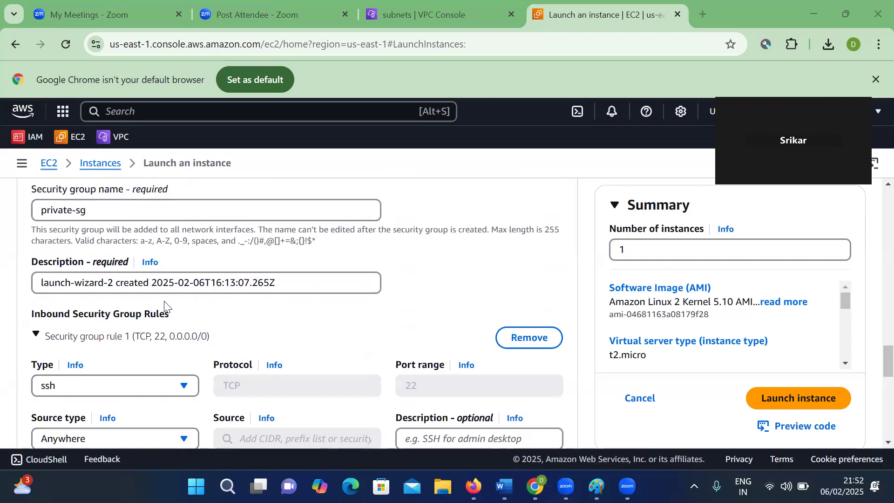
{"action": "scroll", "coordinate": [134, 362], "scroll_direction": "down", "scroll_amount": 8}
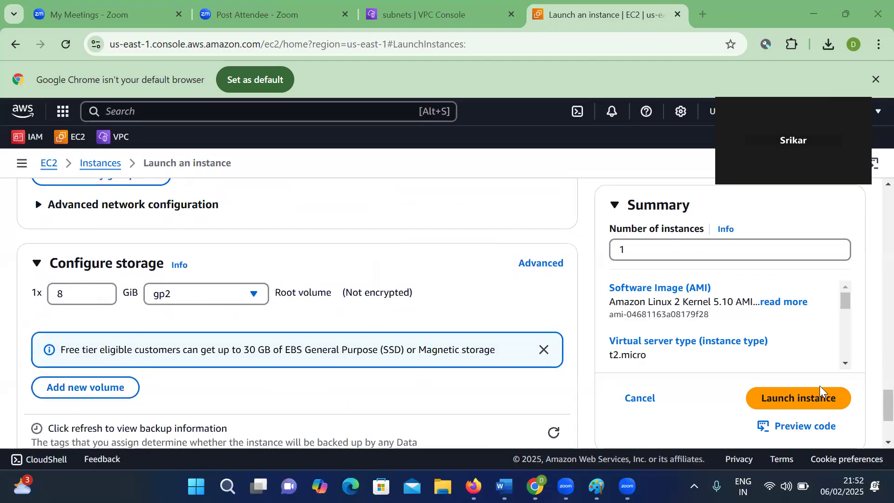
Launch the configured instance, then open the list of all instances and refresh it
{"action": "left_click", "coordinate": [783, 402]}
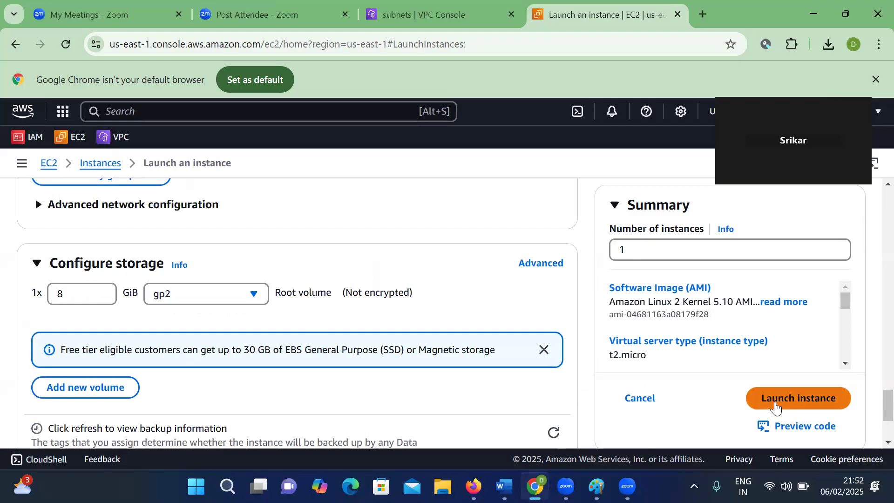
{"action": "left_click", "coordinate": [775, 407]}
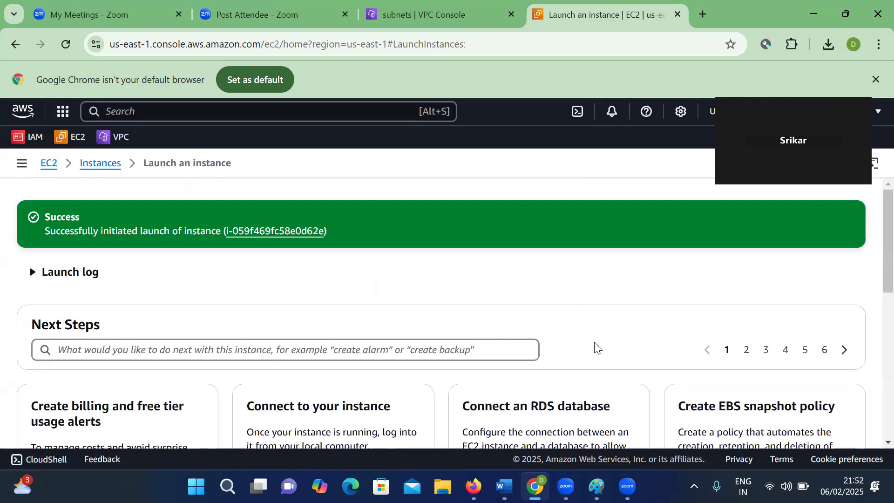
{"action": "scroll", "coordinate": [594, 347], "scroll_direction": "down", "scroll_amount": 9}
{"action": "left_click", "coordinate": [787, 413]}
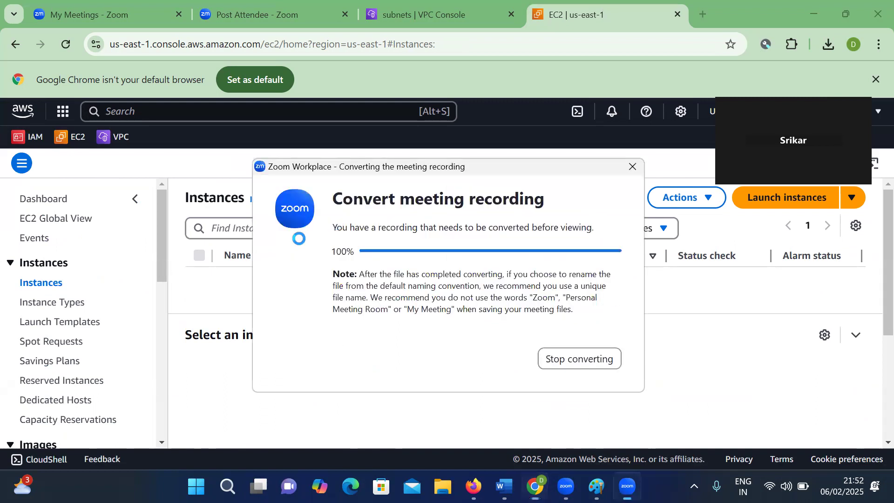
{"action": "left_click", "coordinate": [458, 326]}
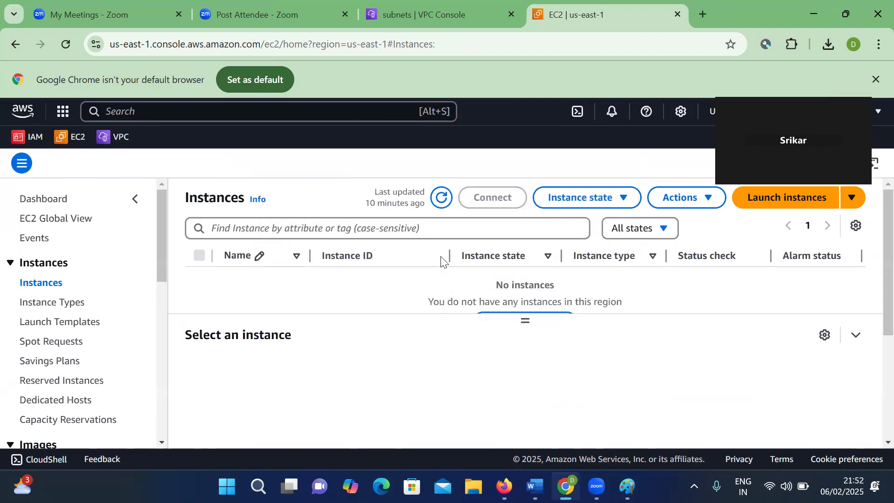
{"action": "left_click", "coordinate": [432, 194]}
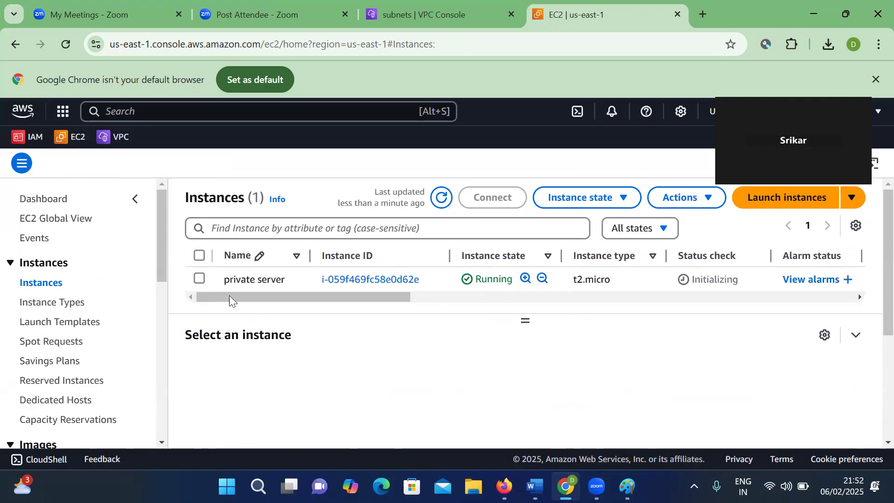
Select the private server instance and copy its public IPv4 address from the instance summary
{"action": "left_click", "coordinate": [198, 279]}
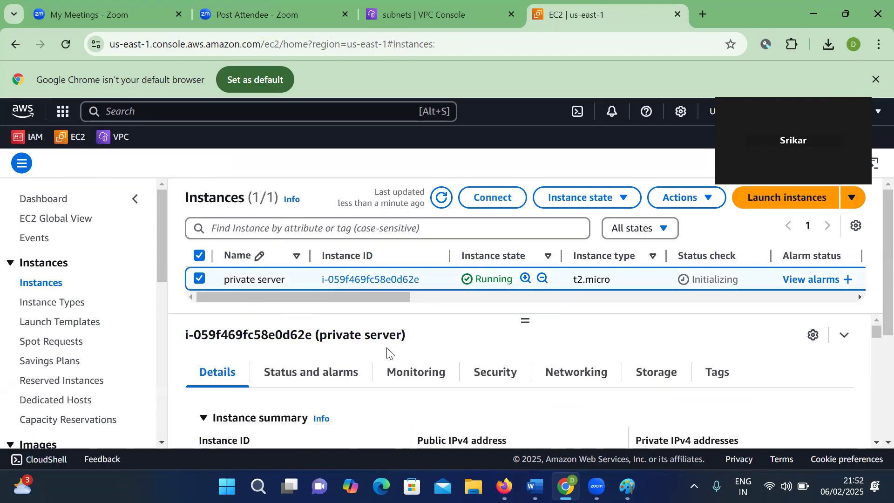
{"action": "scroll", "coordinate": [386, 352], "scroll_direction": "down", "scroll_amount": 2}
{"action": "scroll", "coordinate": [412, 408], "scroll_direction": "up", "scroll_amount": 1}
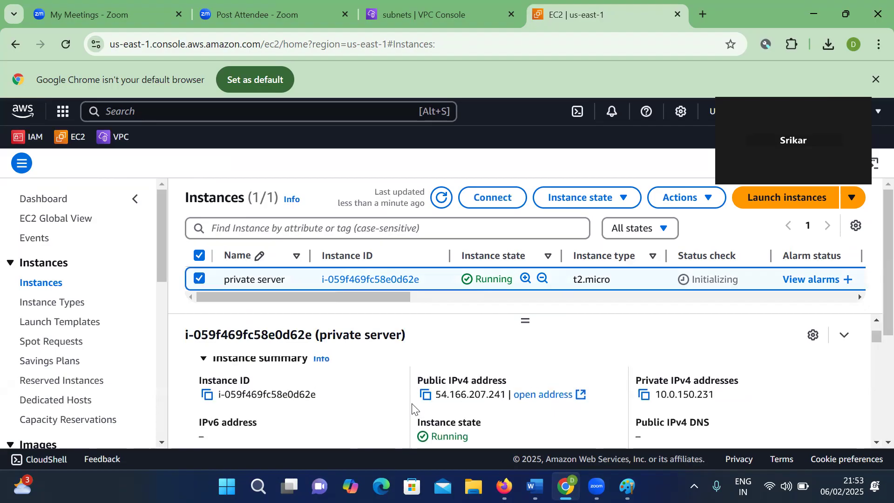
{"action": "scroll", "coordinate": [696, 399], "scroll_direction": "up", "scroll_amount": 2}
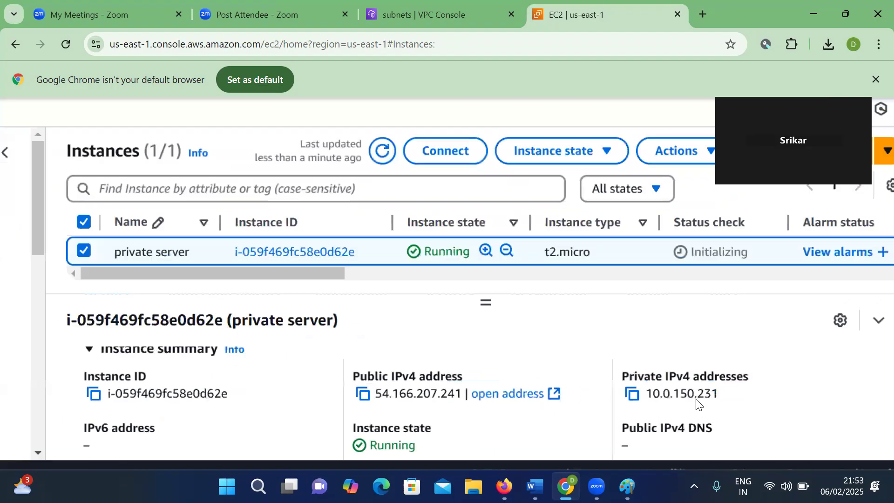
{"action": "scroll", "coordinate": [684, 401], "scroll_direction": "up", "scroll_amount": 1}
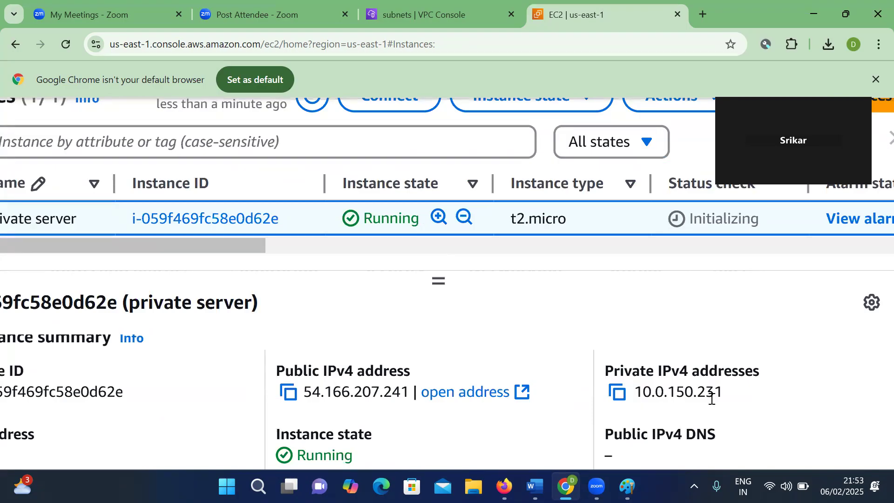
{"action": "scroll", "coordinate": [686, 393], "scroll_direction": "down", "scroll_amount": 1}
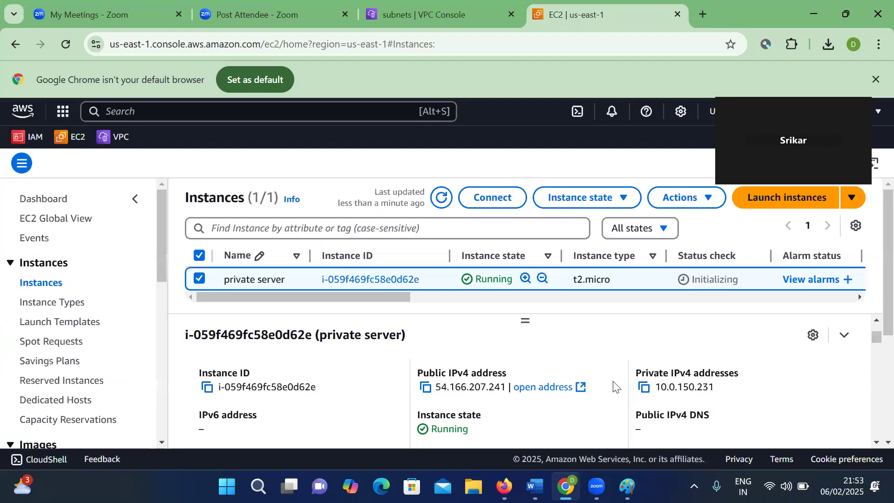
{"action": "scroll", "coordinate": [494, 380], "scroll_direction": "down", "scroll_amount": 1}
{"action": "scroll", "coordinate": [560, 387], "scroll_direction": "up", "scroll_amount": 2}
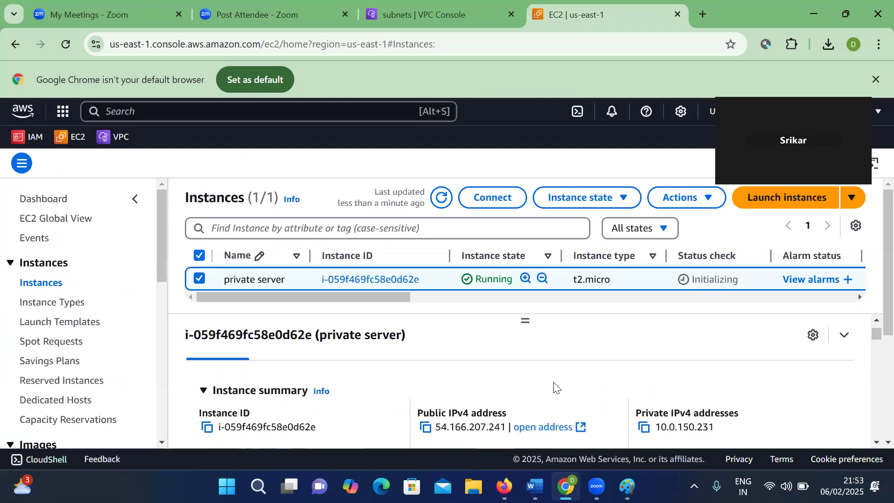
{"action": "left_click", "coordinate": [427, 426]}
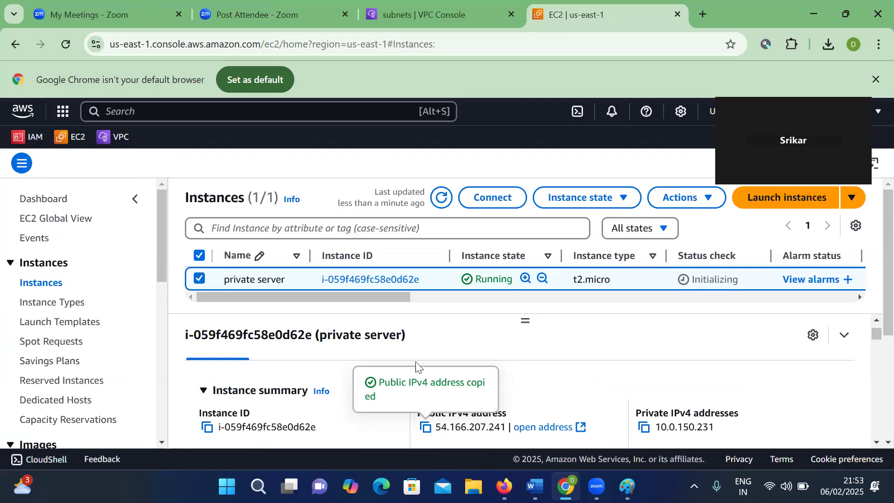
Open the connection instructions for the private server instance and examine the username and public IP in the example SSH command
{"action": "left_click", "coordinate": [484, 200]}
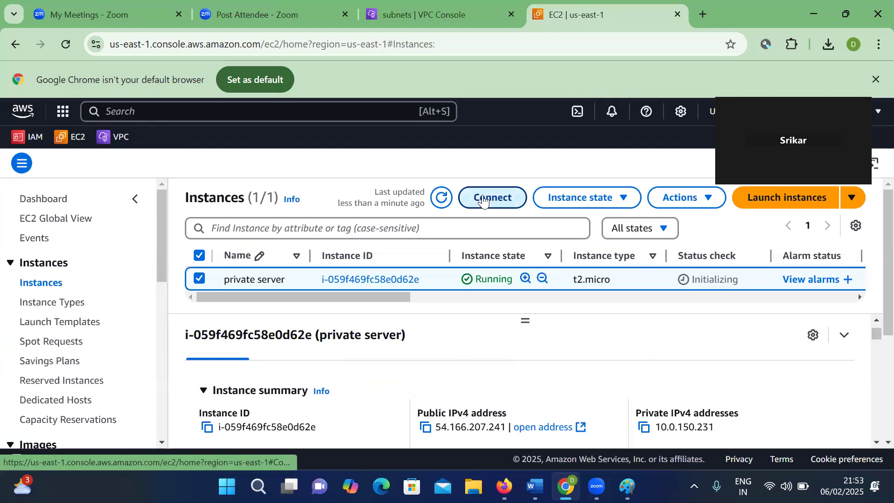
{"action": "scroll", "coordinate": [351, 265], "scroll_direction": "down", "scroll_amount": 2}
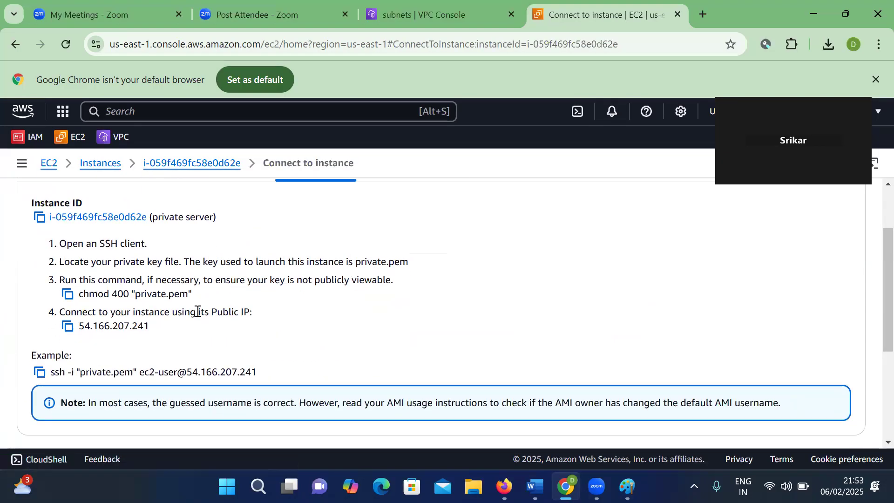
{"action": "scroll", "coordinate": [197, 312], "scroll_direction": "down", "scroll_amount": 1}
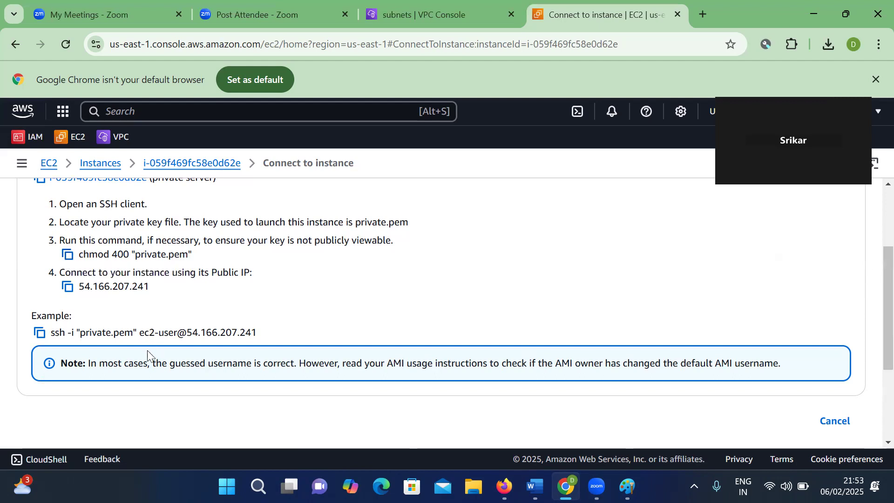
{"action": "scroll", "coordinate": [67, 340], "scroll_direction": "up", "scroll_amount": 5}
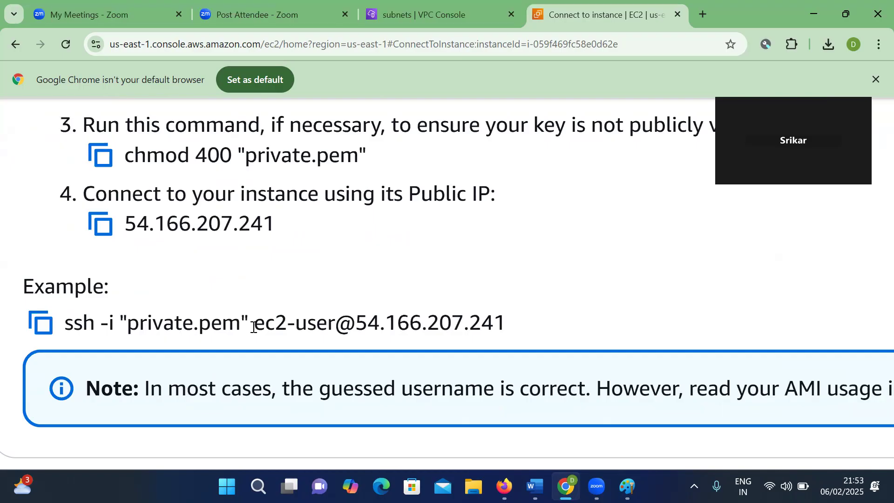
{"action": "left_click_drag", "start_coordinate": [255, 326], "coordinate": [326, 324]}
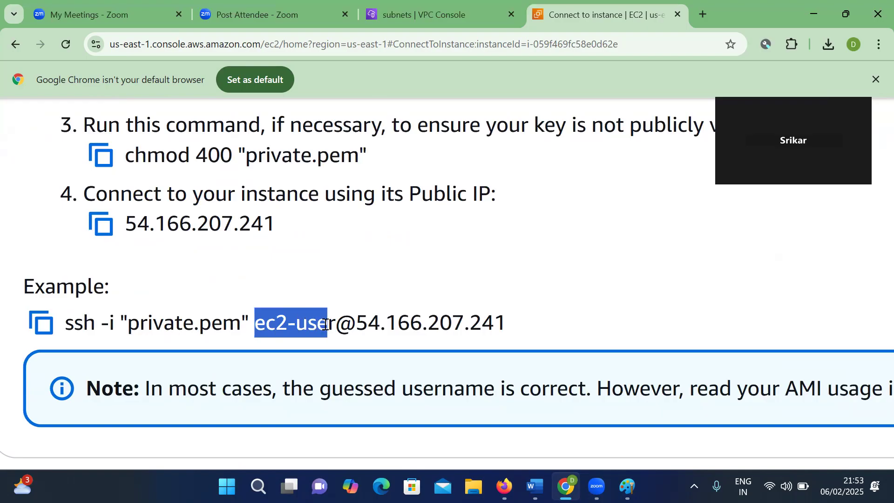
{"action": "left_click", "coordinate": [370, 325]}
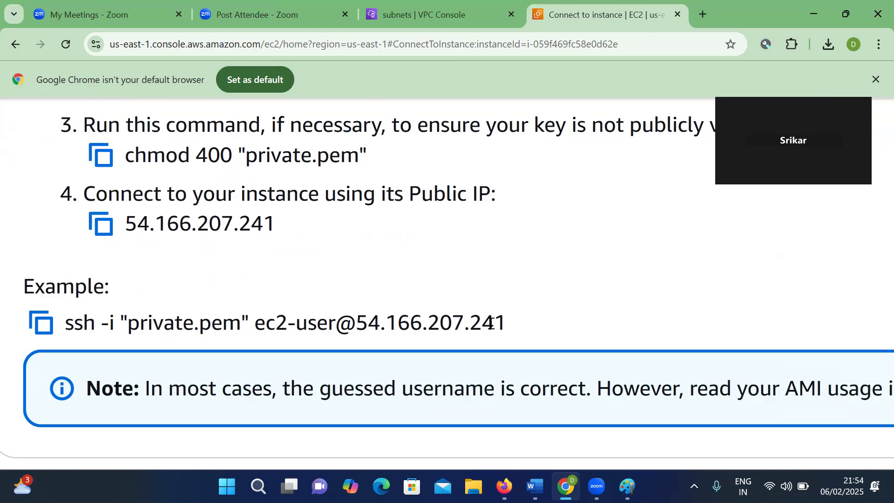
Copy the example SSH command from the private server's connection instructions
{"action": "scroll", "coordinate": [405, 327], "scroll_direction": "down", "scroll_amount": 5}
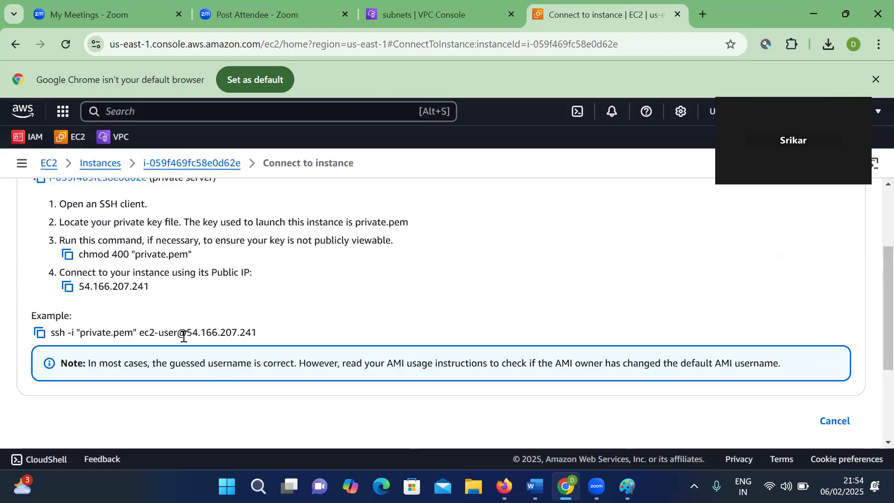
{"action": "left_click", "coordinate": [39, 332]}
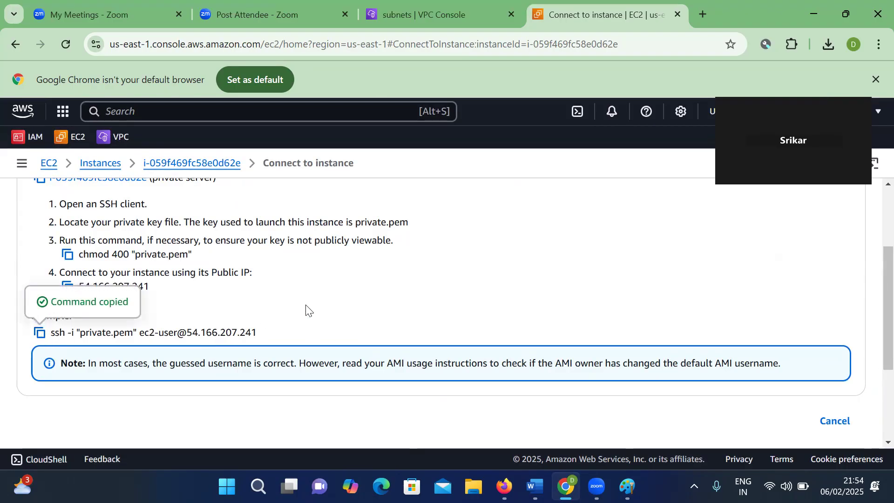
Open a Command Prompt window and minimize it
{"action": "key", "text": "super+r"}
{"action": "type", "text": "cmd"}
{"action": "key", "text": "Return"}
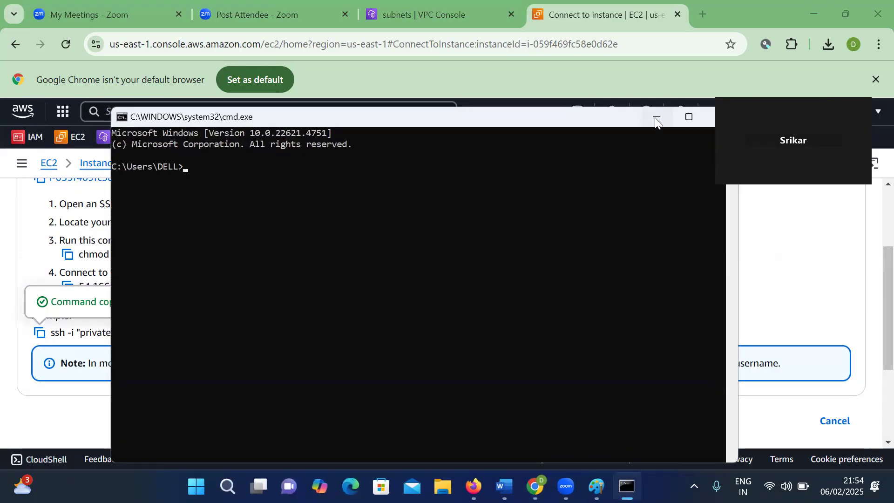
{"action": "left_click", "coordinate": [656, 118]}
Search the web for git bash in a new tab and download the 64-bit Git for Windows Setup from git-scm.com
{"action": "left_click", "coordinate": [694, 18]}
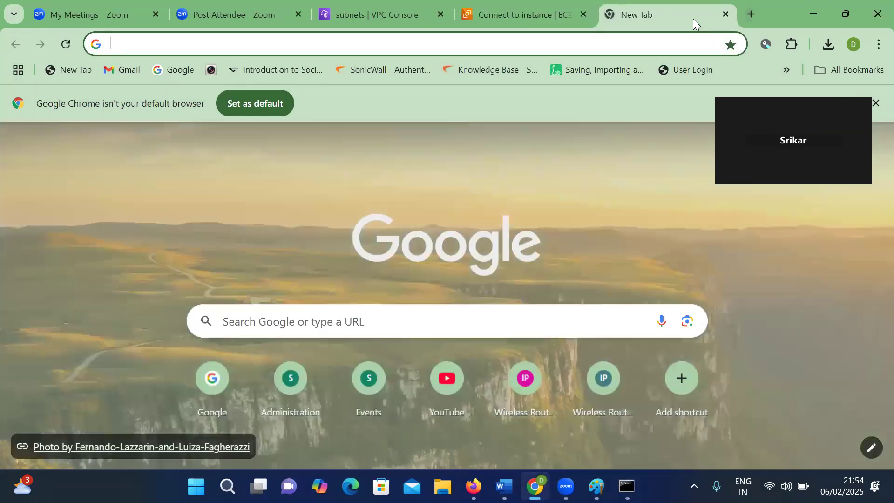
{"action": "type", "text": "git bash"}
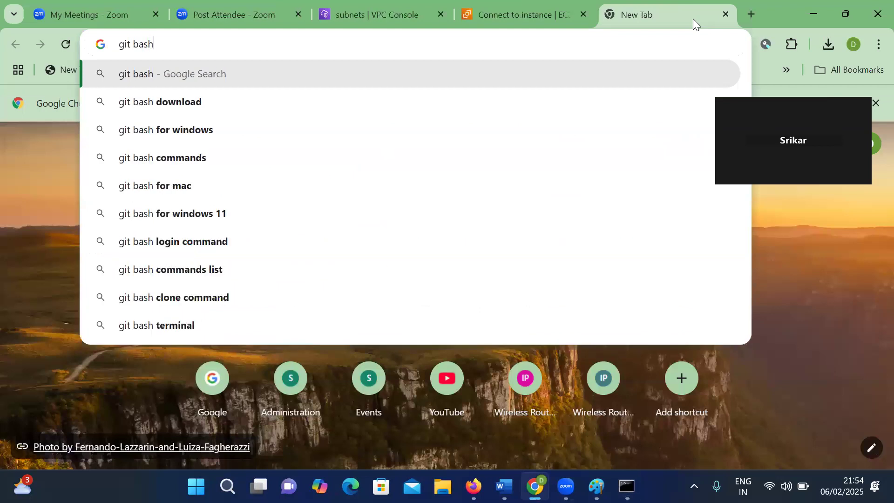
{"action": "key", "text": "Return"}
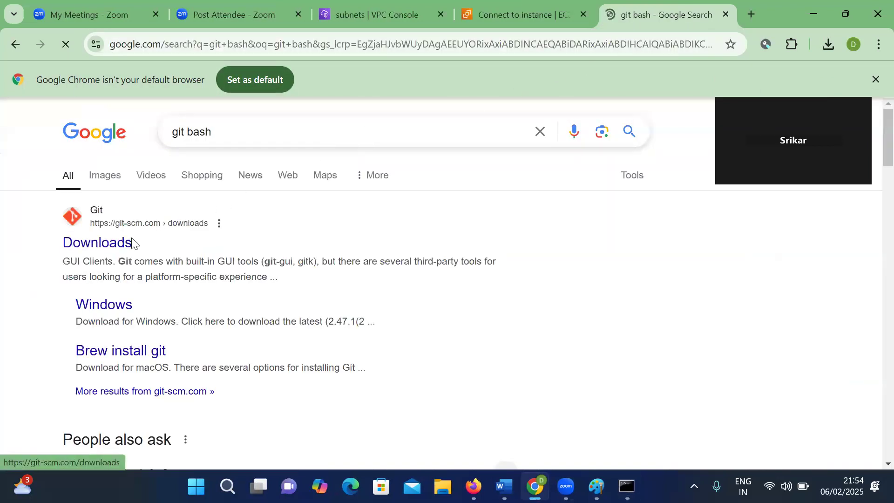
{"action": "left_click", "coordinate": [126, 243]}
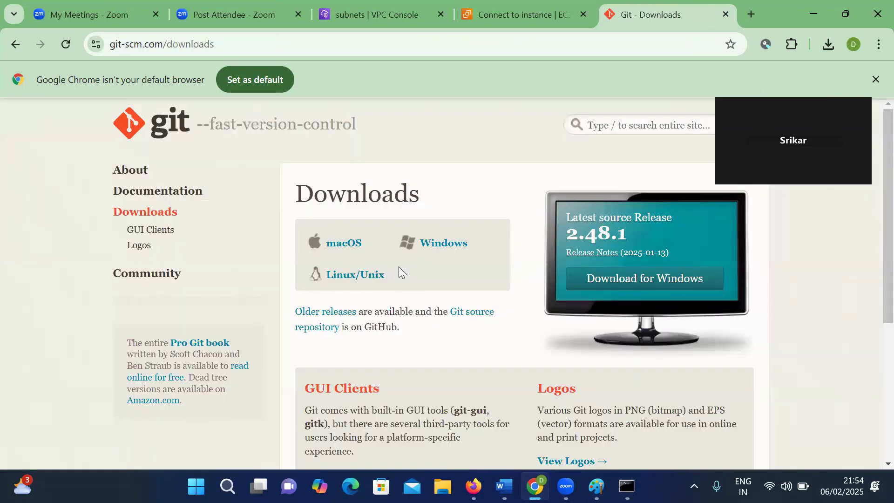
{"action": "left_click", "coordinate": [438, 241]}
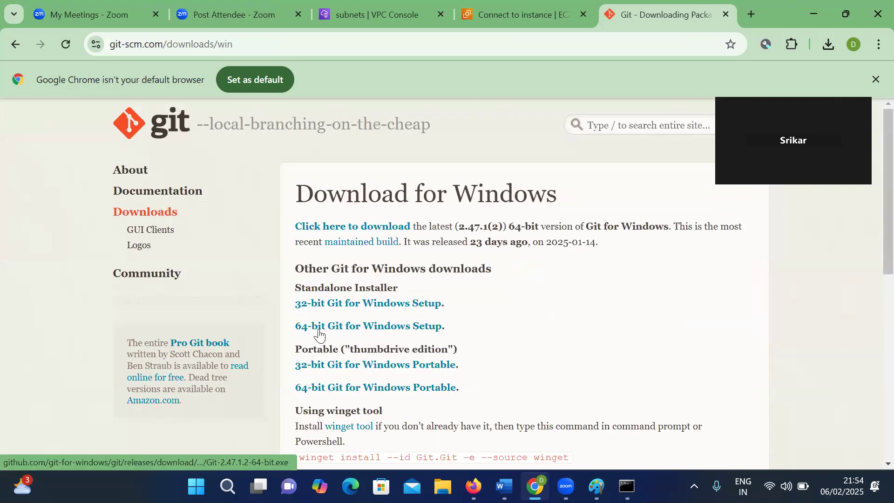
{"action": "left_click", "coordinate": [335, 328]}
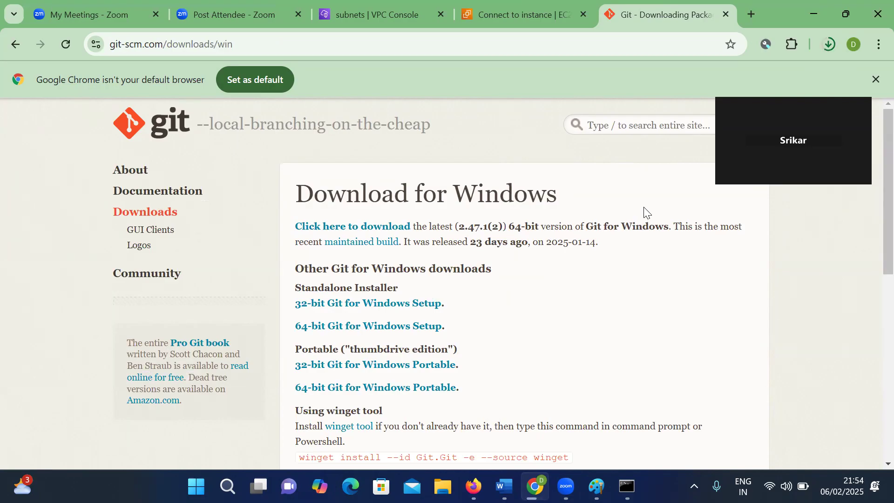
Return to the Command Prompt window and close it with the exit command
{"action": "left_click", "coordinate": [627, 487]}
{"action": "left_click", "coordinate": [457, 263]}
{"action": "type", "text": "exi"}
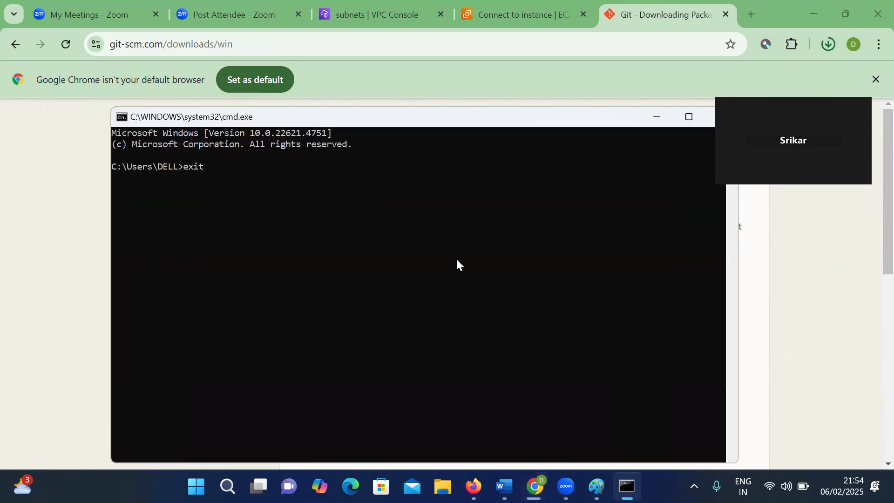
{"action": "type", "text": "t"}
{"action": "key", "text": "Return"}
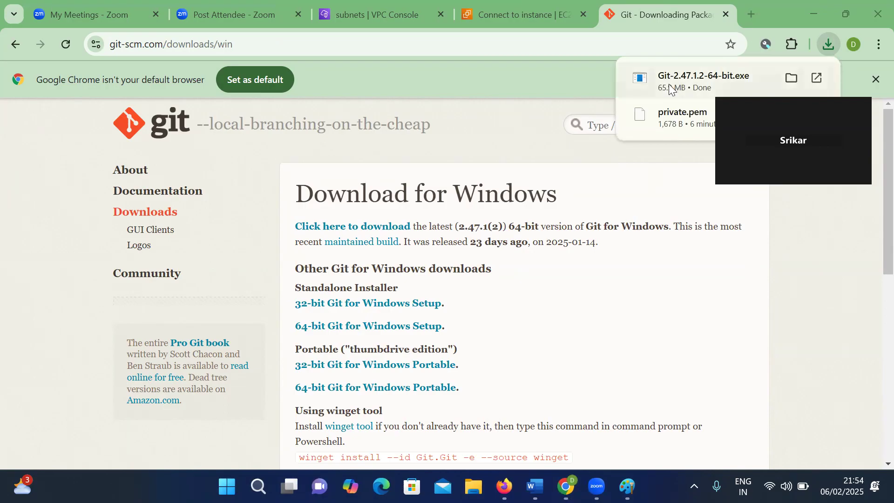
Run the downloaded Git-2.47.1.2-64-bit.exe, accept the license and the default folder, and include the Additional icons component with the desktop icon
{"action": "left_click", "coordinate": [670, 87]}
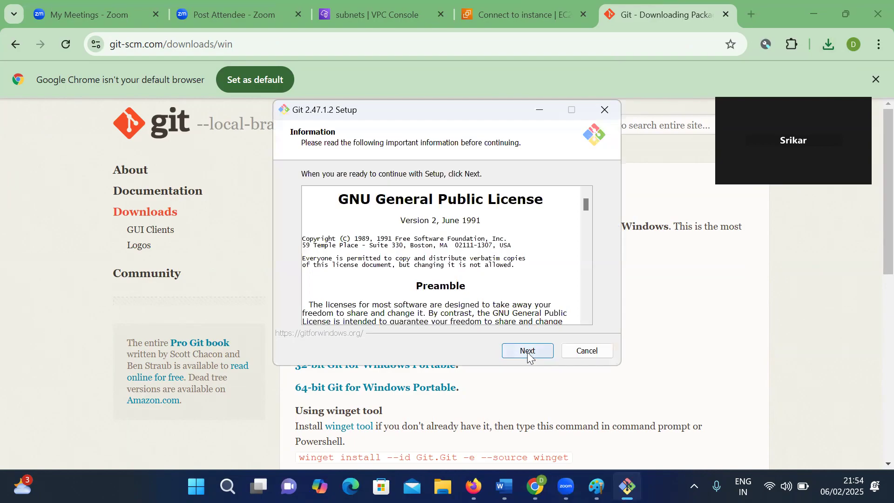
{"action": "left_click", "coordinate": [528, 351]}
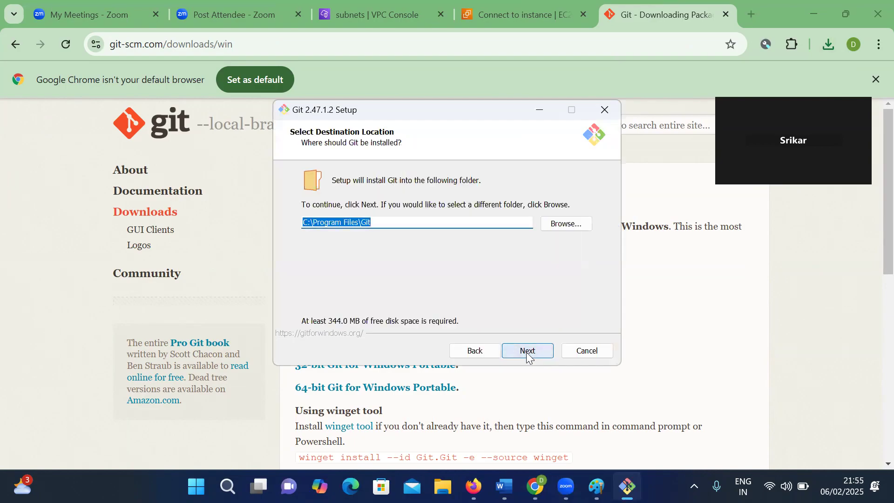
{"action": "left_click", "coordinate": [527, 352]}
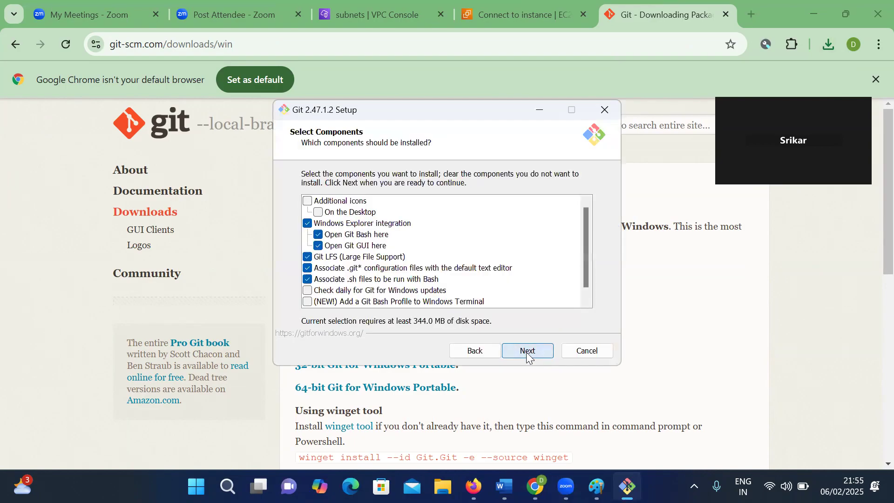
{"action": "left_click", "coordinate": [307, 201]}
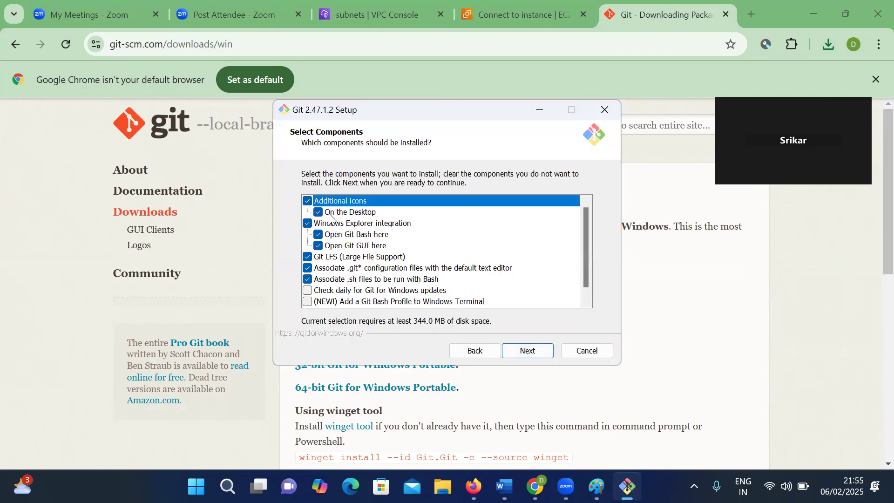
{"action": "left_click", "coordinate": [521, 353]}
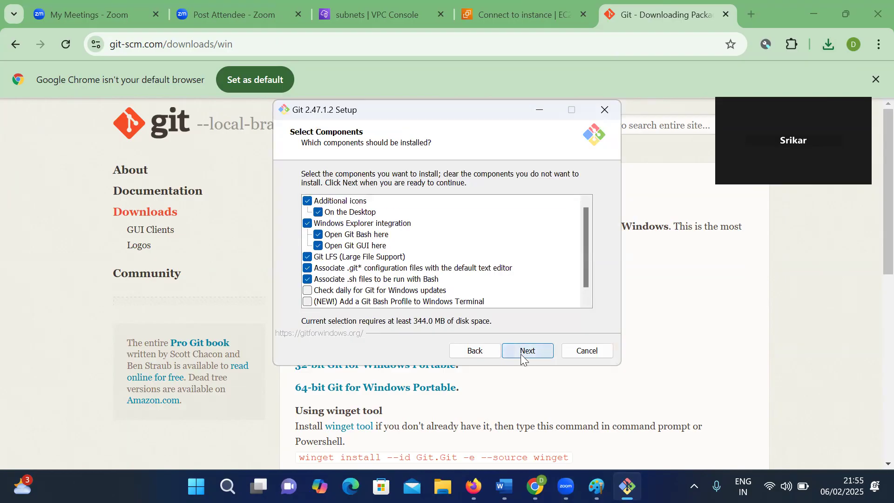
Keep the default choices on the remaining Git setup pages, from default editor to extra options, and install Git
{"action": "left_click", "coordinate": [520, 353]}
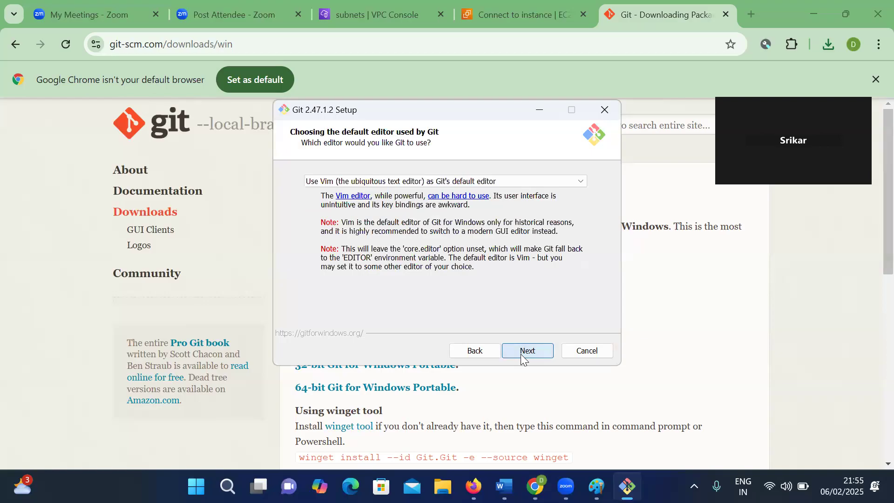
{"action": "left_click", "coordinate": [521, 354]}
{"action": "left_click", "coordinate": [520, 354]}
{"action": "left_click", "coordinate": [520, 354]}
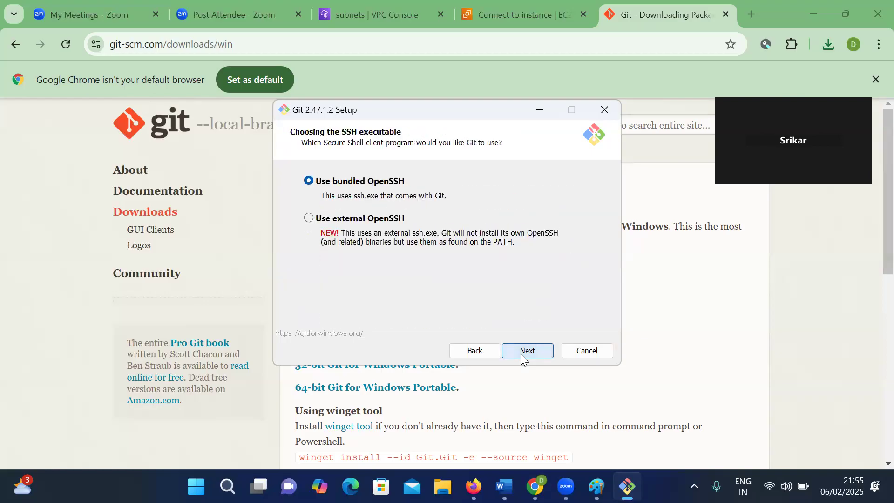
{"action": "left_click", "coordinate": [520, 354]}
{"action": "left_click", "coordinate": [520, 353]}
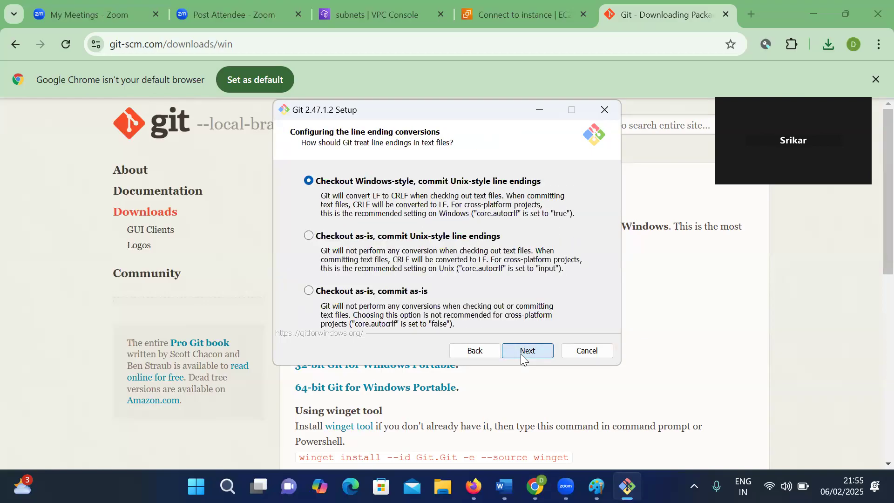
{"action": "left_click", "coordinate": [520, 353]}
{"action": "left_click", "coordinate": [520, 354]}
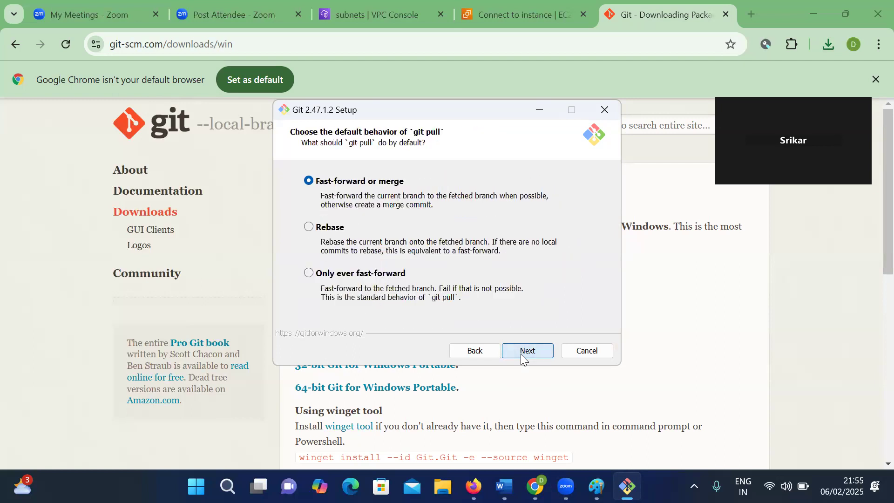
{"action": "left_click", "coordinate": [520, 354]}
{"action": "left_click", "coordinate": [520, 354]}
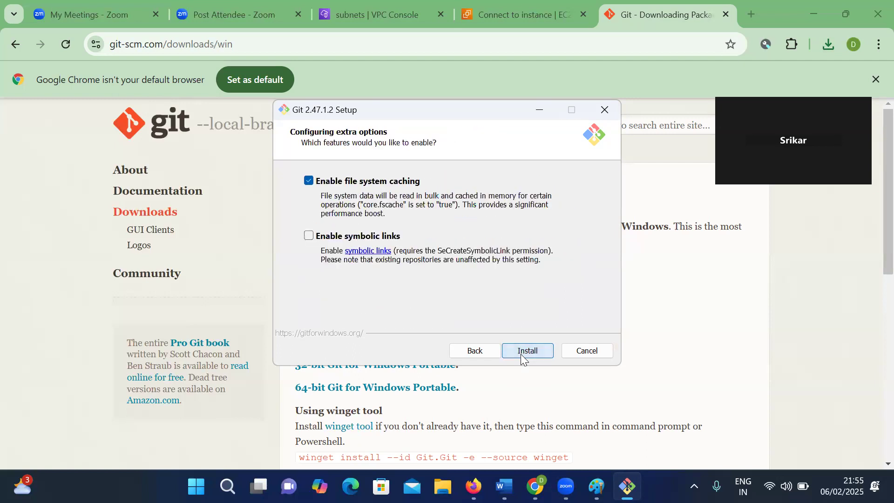
{"action": "left_click", "coordinate": [520, 353]}
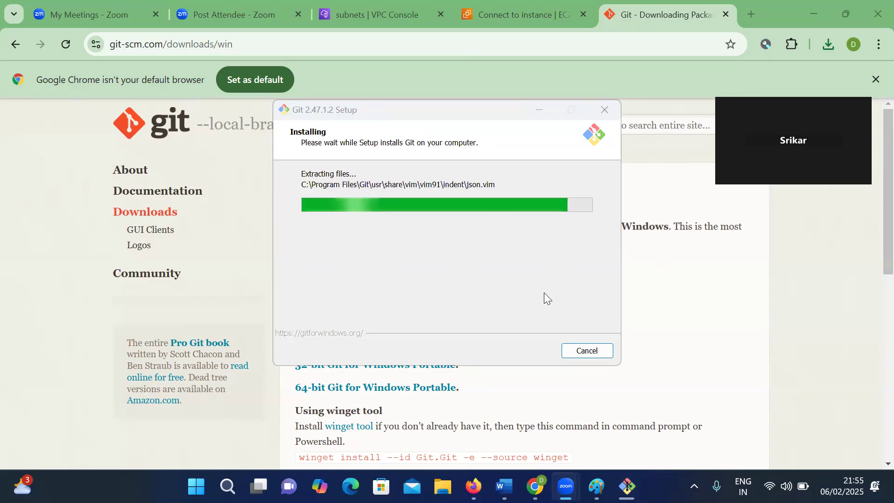
{"action": "left_click", "coordinate": [514, 282]}
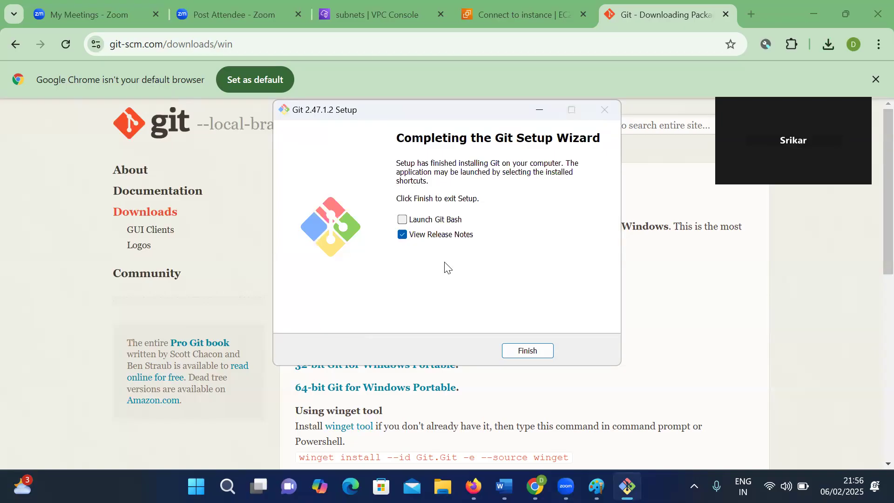
Finish the Git setup with View Release Notes off and Launch Git Bash on, closing the Teams windows that pop up and repositioning the Git Bash window
{"action": "left_click", "coordinate": [403, 235]}
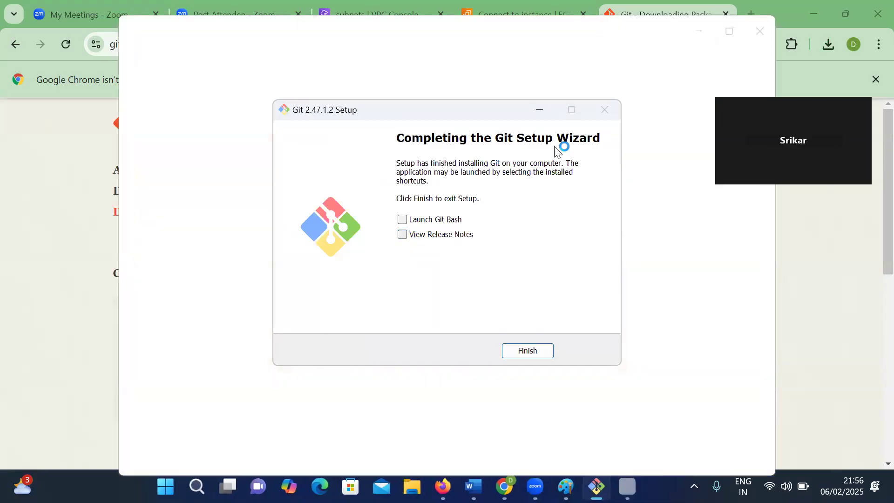
{"action": "left_click", "coordinate": [757, 40]}
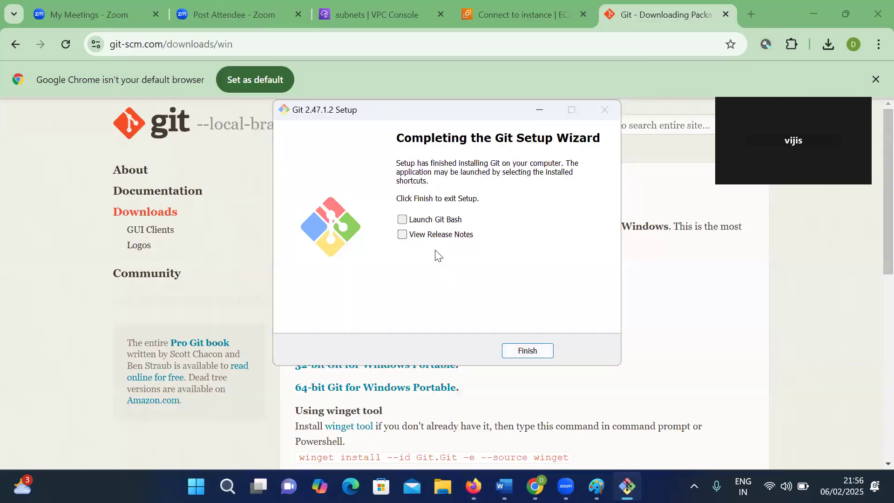
{"action": "left_click", "coordinate": [402, 219]}
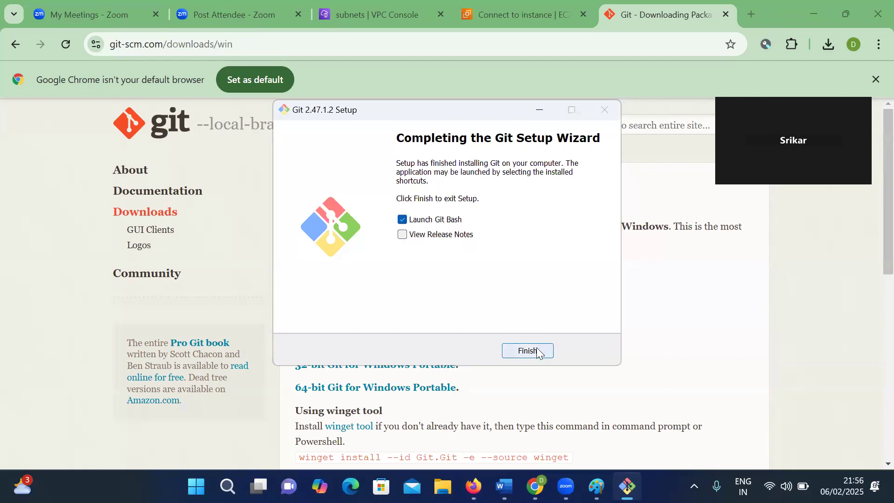
{"action": "left_click", "coordinate": [520, 353]}
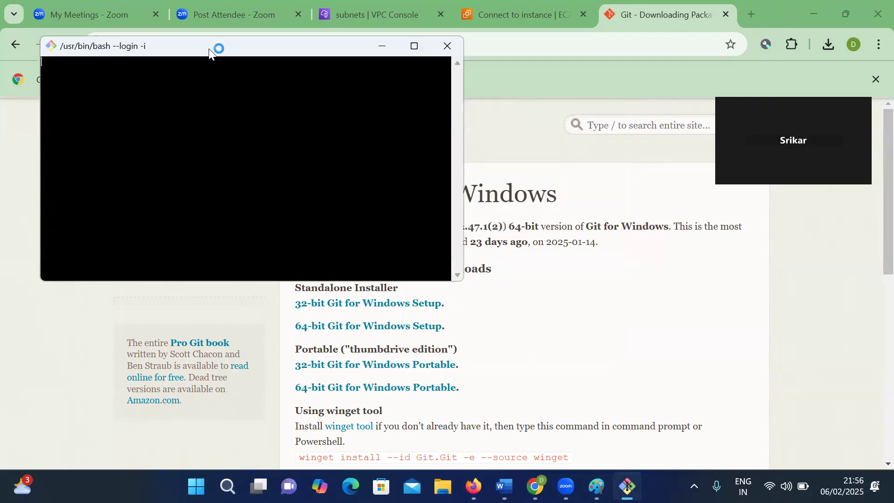
{"action": "left_click_drag", "start_coordinate": [209, 48], "coordinate": [453, 144]}
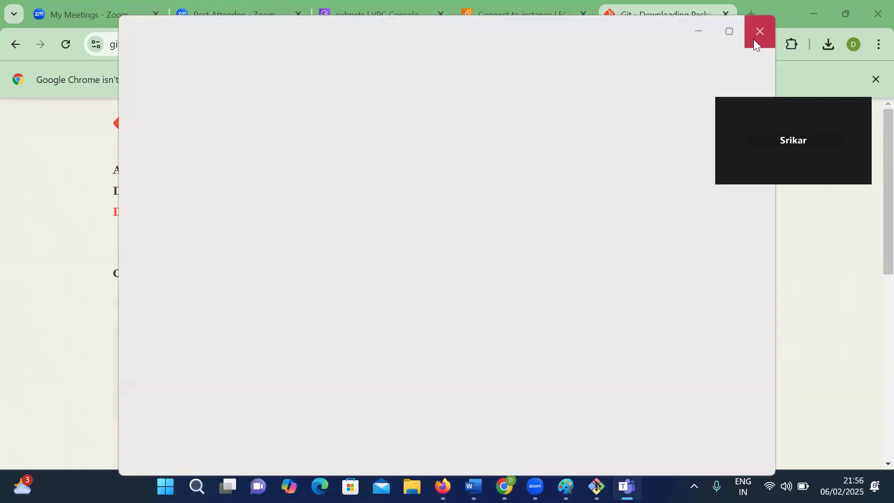
{"action": "left_click", "coordinate": [753, 39]}
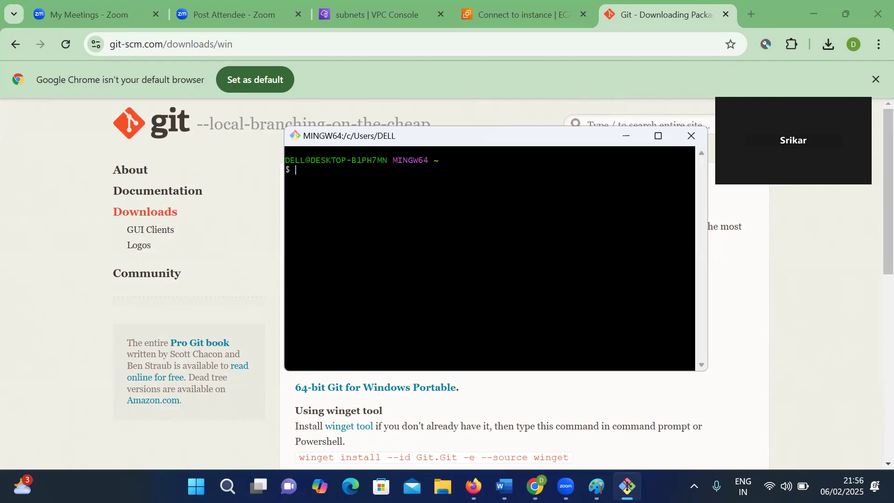
Show the Downloads folder in File Explorer and change Git Bash's working directory to Downloads
{"action": "left_click", "coordinate": [443, 487]}
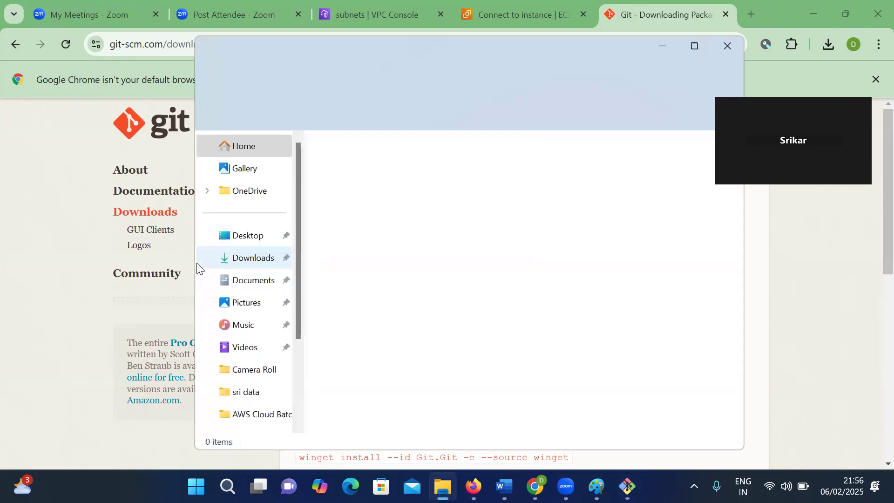
{"action": "left_click", "coordinate": [277, 258]}
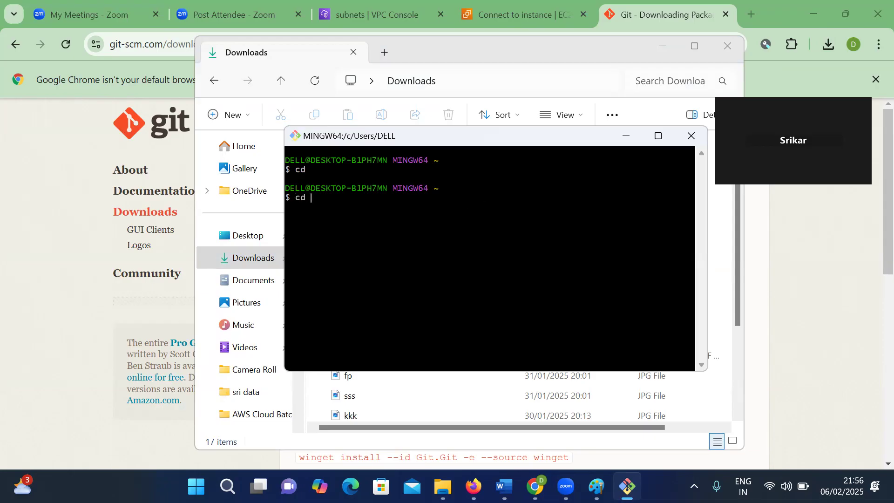
{"action": "key", "text": "Tab"}
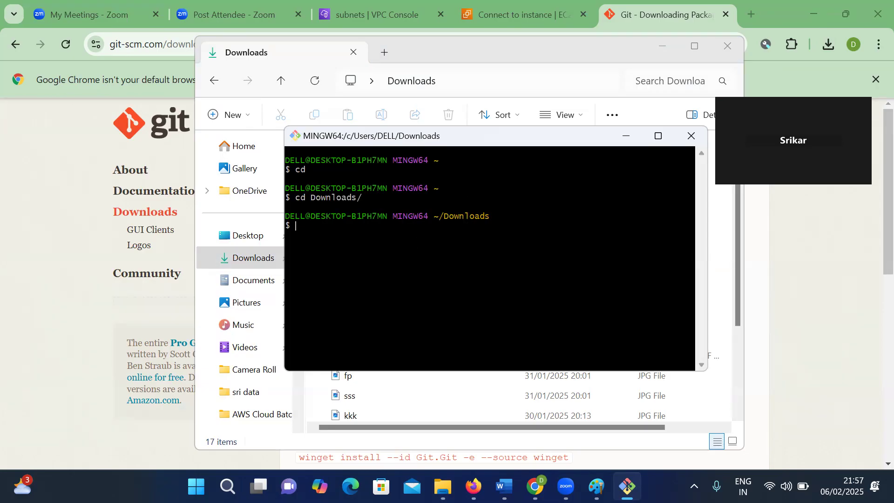
{"action": "right_click", "coordinate": [416, 246]}
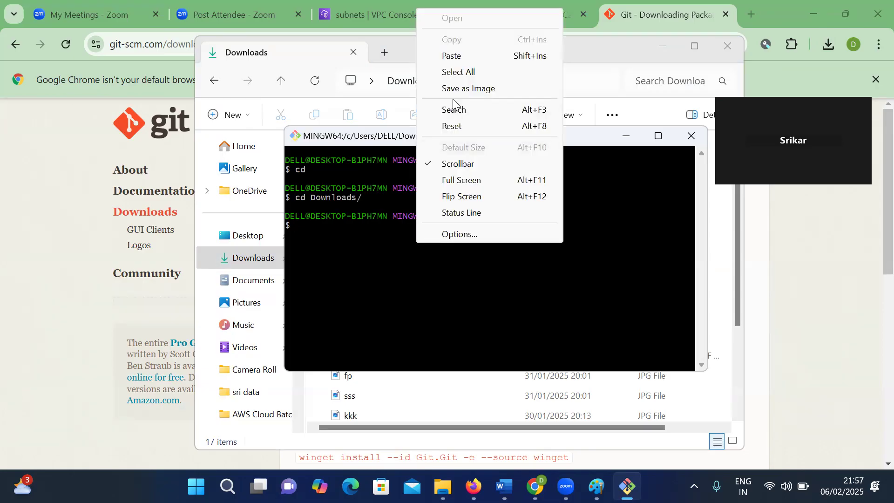
{"action": "left_click", "coordinate": [450, 56]}
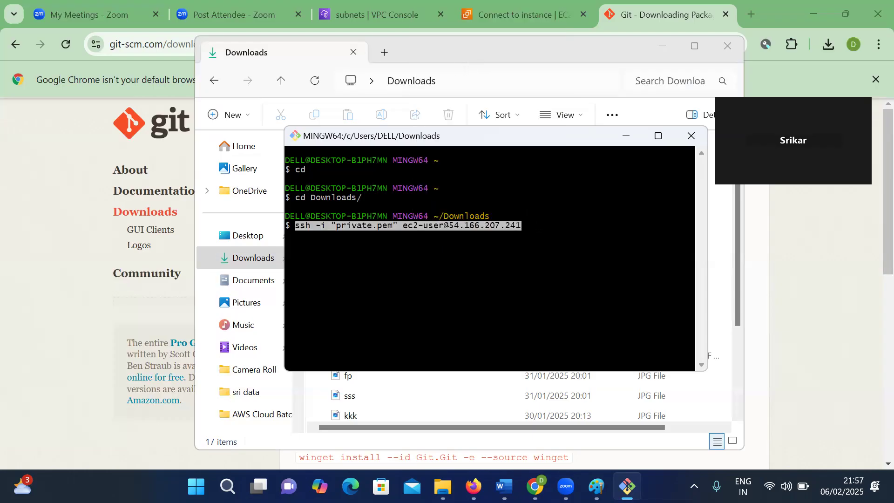
{"action": "key", "text": "Right"}
{"action": "key", "text": "Return"}
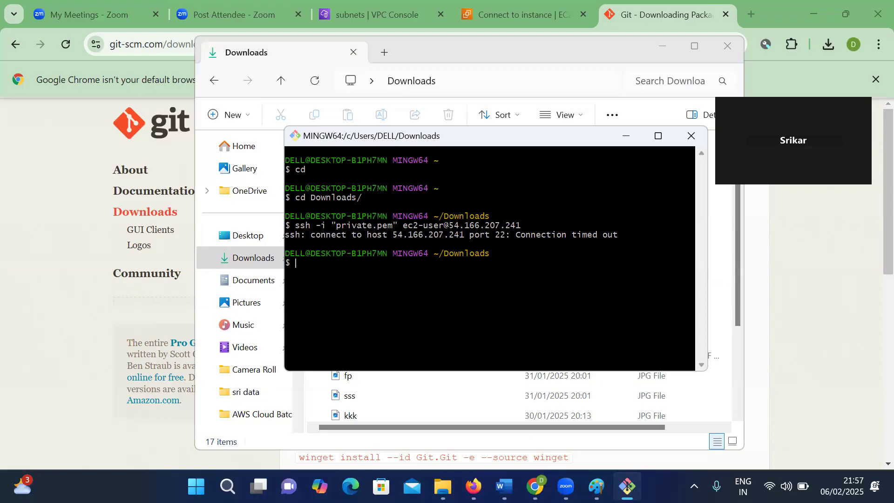
Leave the Connect to instance page in Chrome and stop the private server instance
{"action": "left_click", "coordinate": [372, 14]}
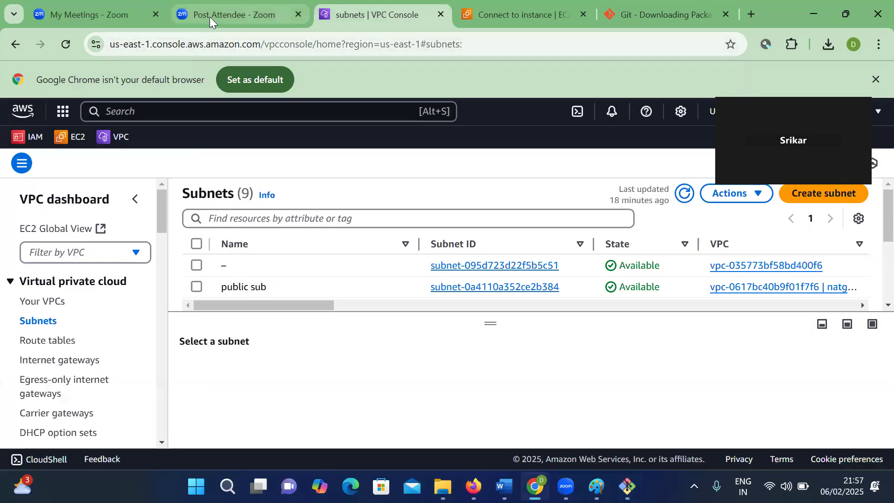
{"action": "left_click", "coordinate": [487, 20]}
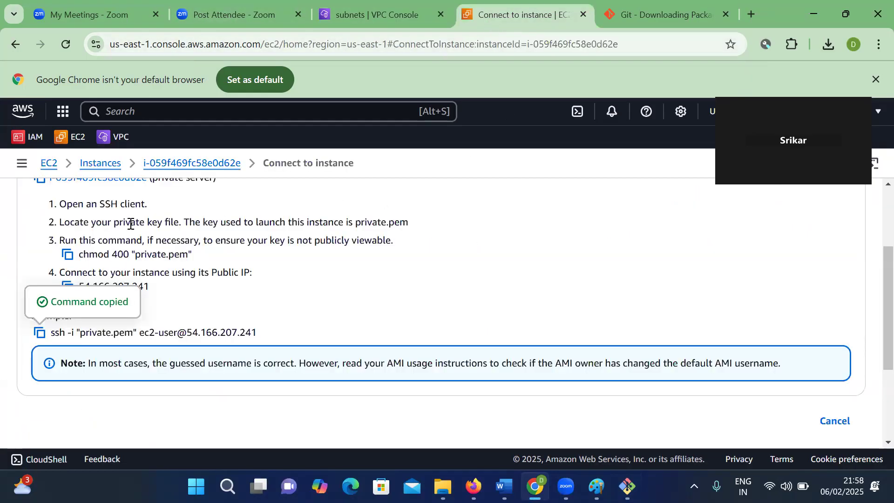
{"action": "scroll", "coordinate": [251, 307], "scroll_direction": "down", "scroll_amount": 3}
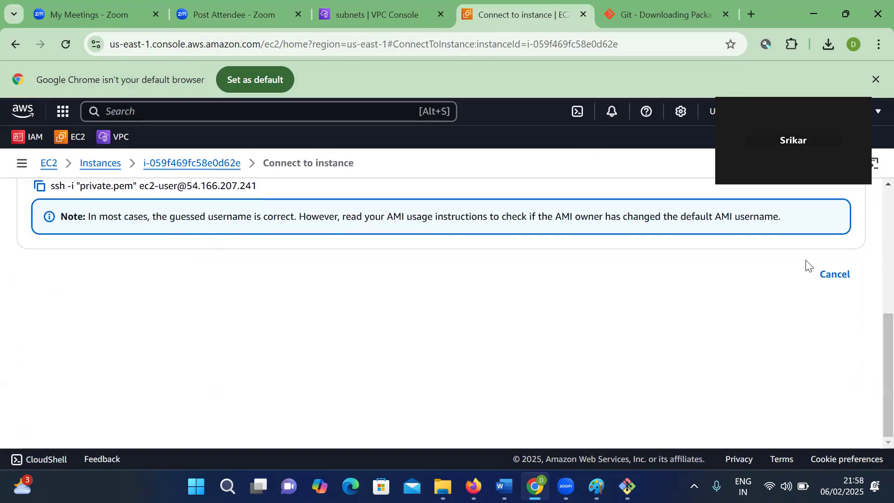
{"action": "left_click", "coordinate": [818, 273]}
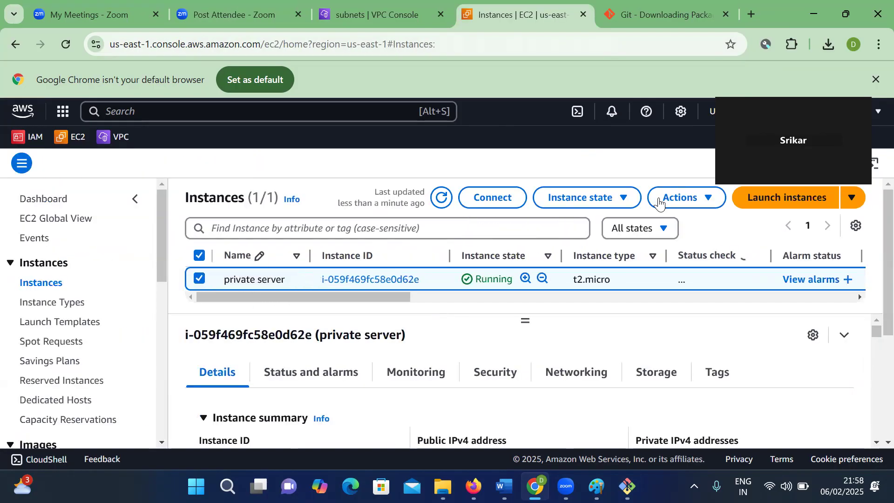
{"action": "left_click", "coordinate": [611, 202]}
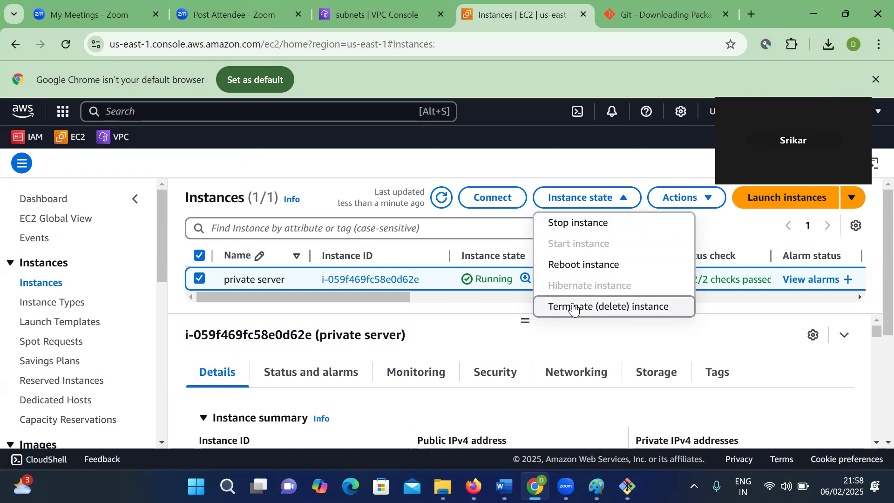
{"action": "left_click", "coordinate": [557, 226]}
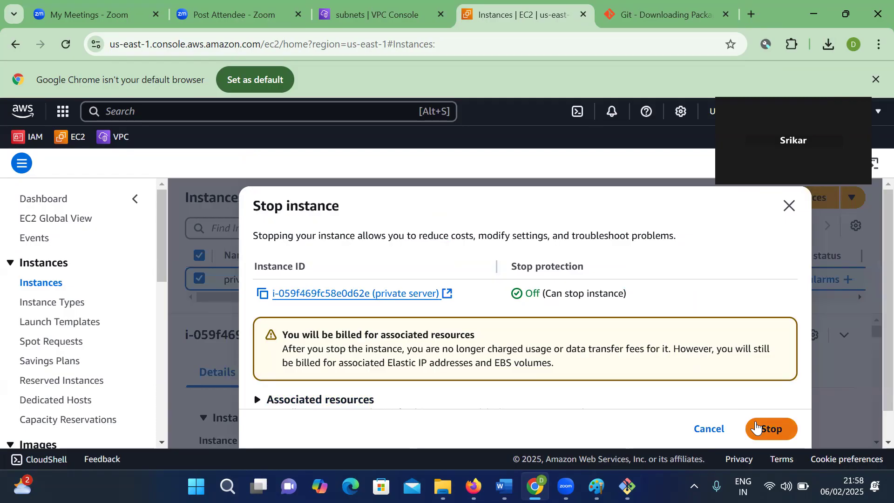
{"action": "left_click", "coordinate": [755, 428]}
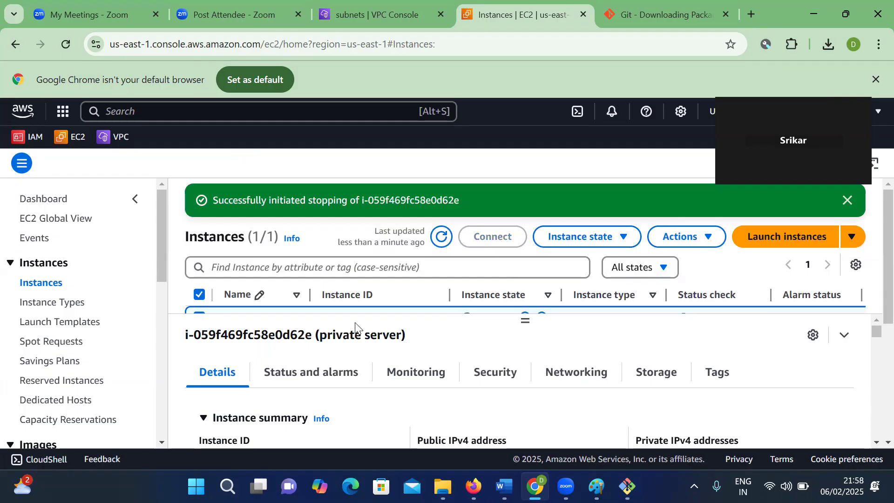
{"action": "scroll", "coordinate": [546, 398], "scroll_direction": "down", "scroll_amount": 1}
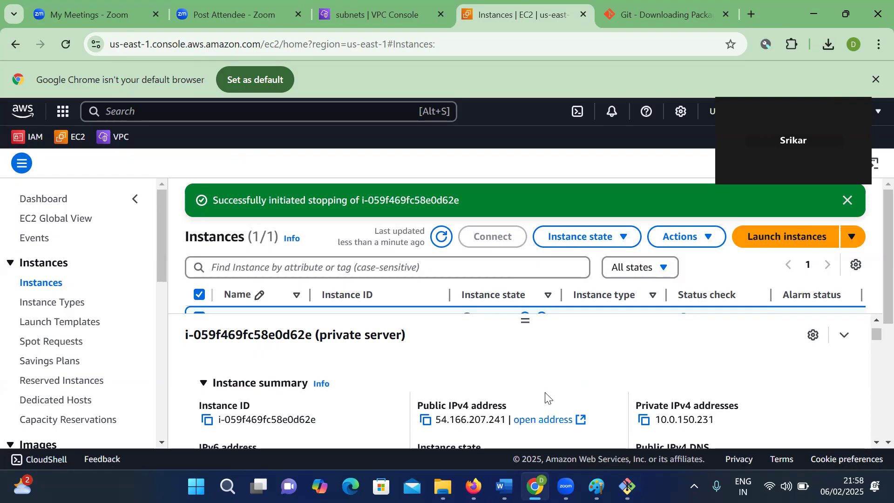
Show the list of route tables in the VPC console and bring the Git Bash window with the SSH output back in front
{"action": "left_click", "coordinate": [368, 25]}
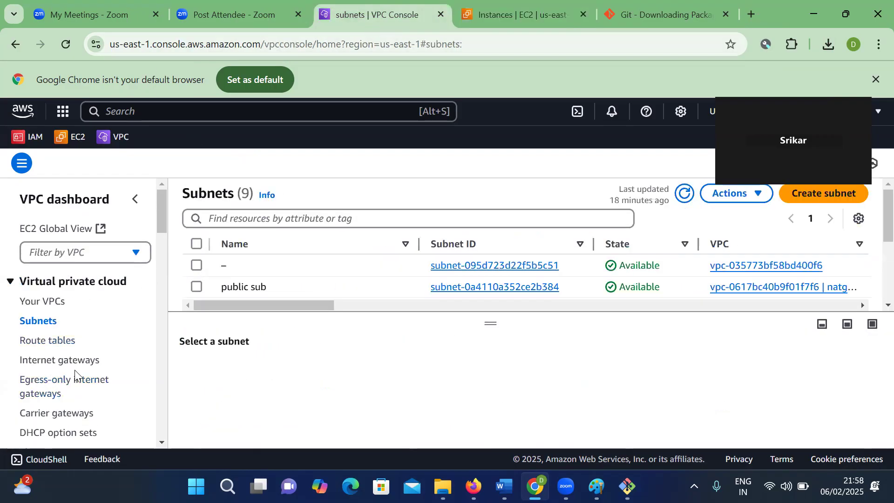
{"action": "left_click", "coordinate": [44, 347]}
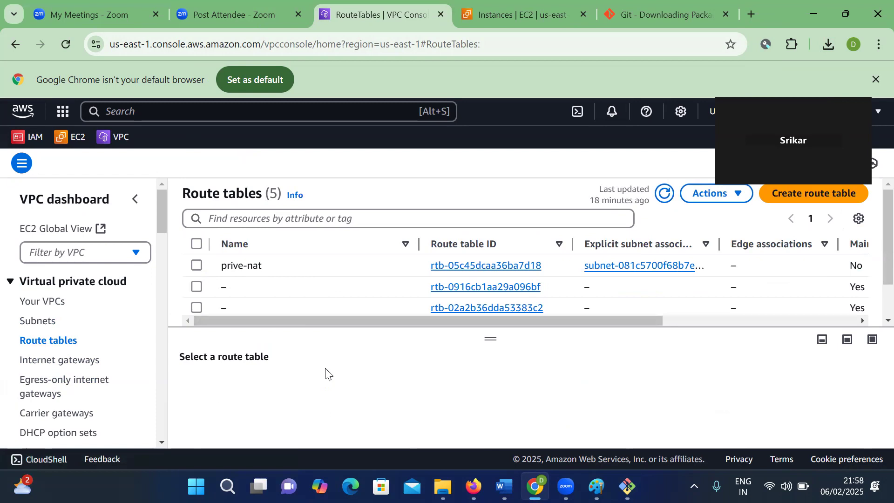
{"action": "left_click", "coordinate": [626, 486]}
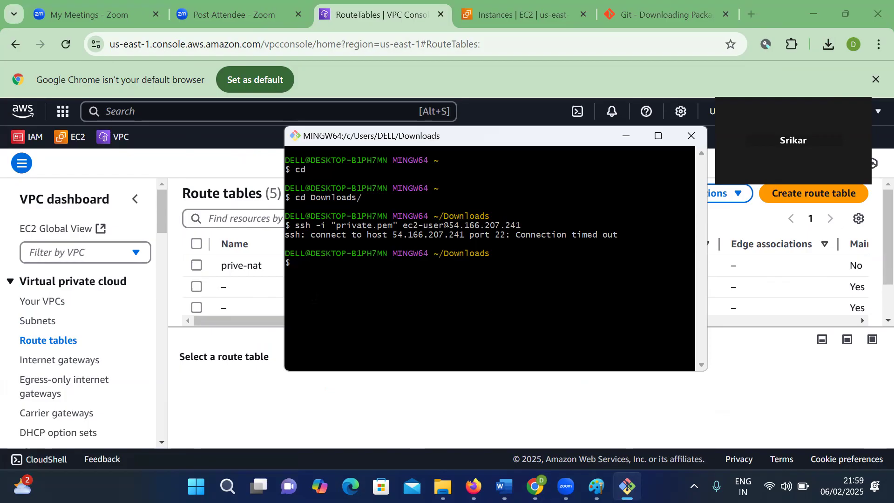
{"action": "scroll", "coordinate": [54, 386], "scroll_direction": "down", "scroll_amount": 3}
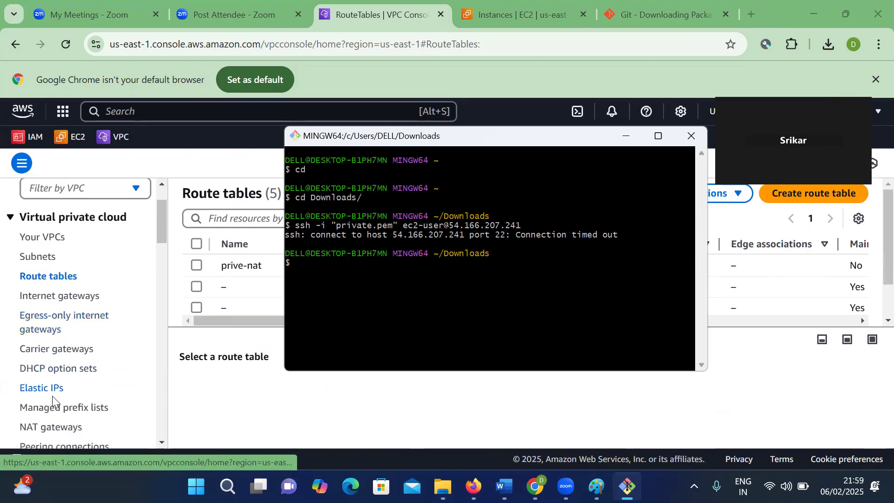
{"action": "scroll", "coordinate": [52, 396], "scroll_direction": "down", "scroll_amount": 2}
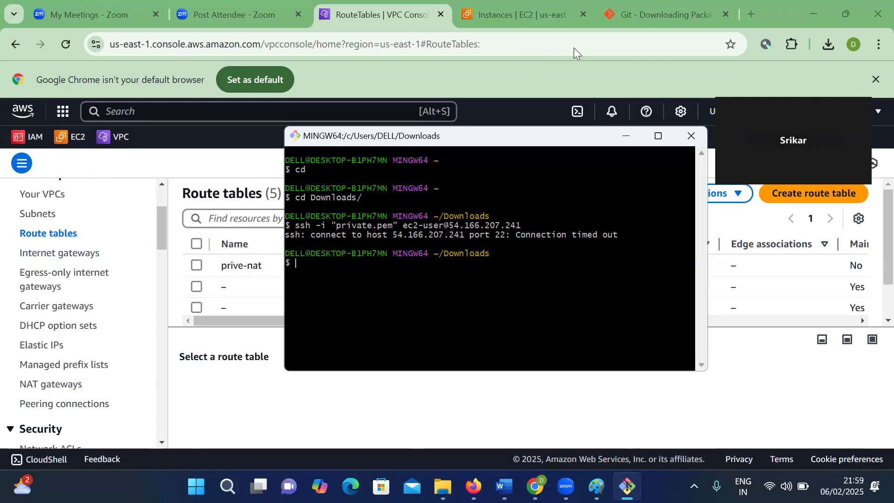
{"action": "left_click", "coordinate": [549, 65]}
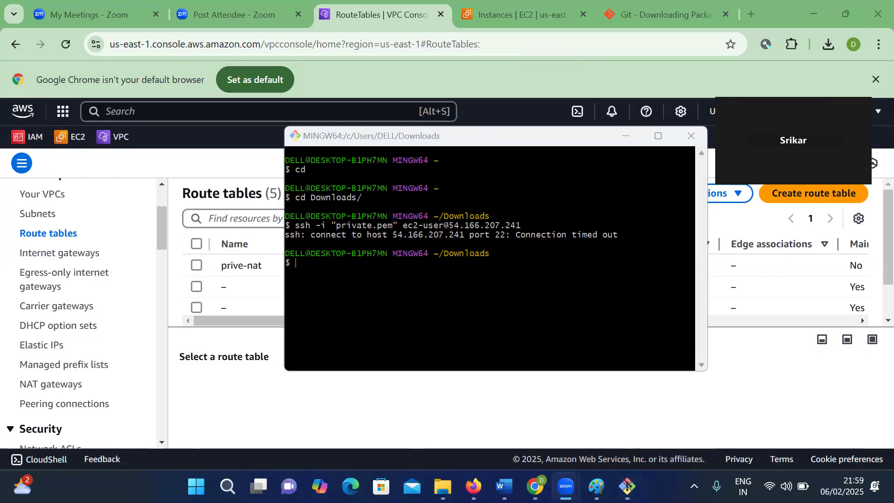
{"action": "left_click", "coordinate": [538, 217]}
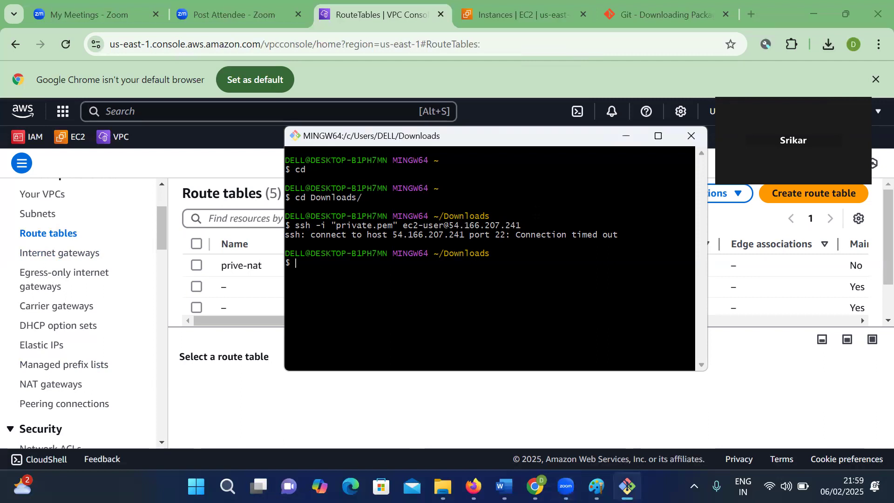